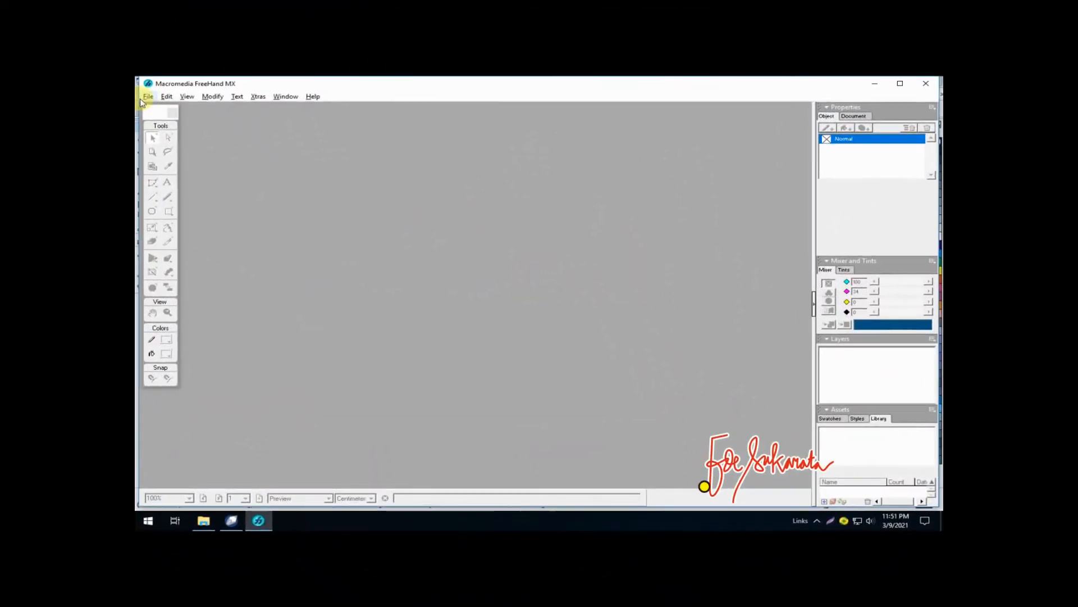
Step: Create a new blank document and show its page rulers
{"action": "left_click", "coordinate": [323, 368]}
{"action": "left_click", "coordinate": [163, 108]}
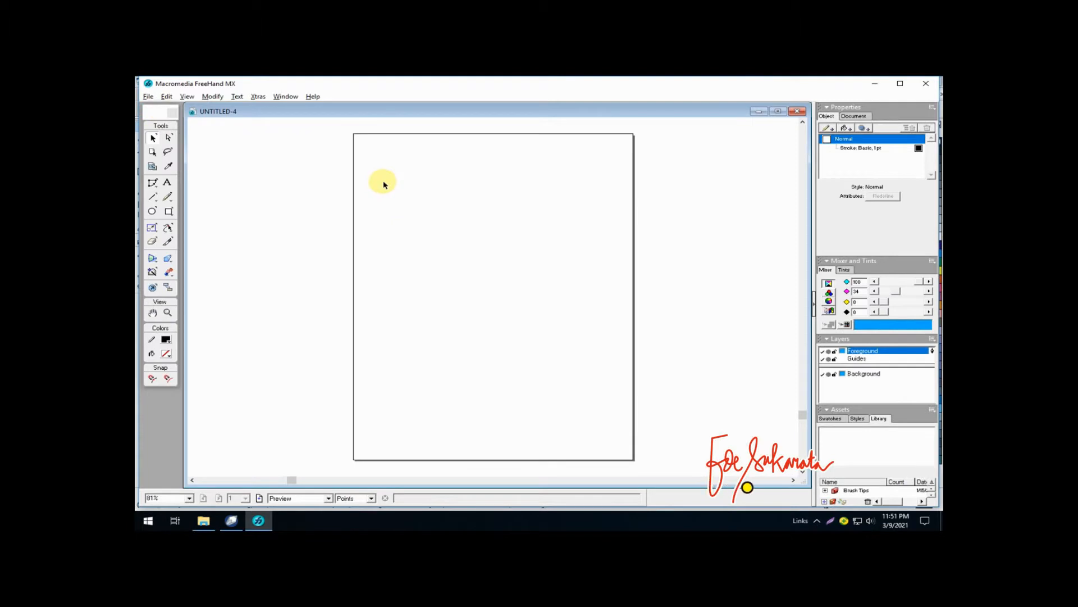
{"action": "left_click", "coordinate": [188, 97]}
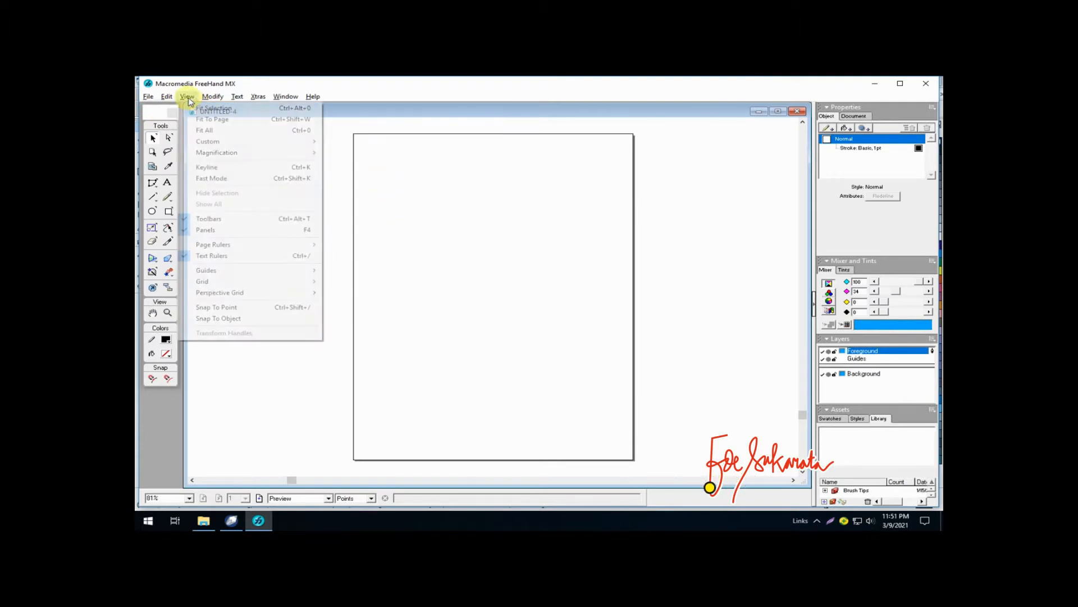
{"action": "mouse_move", "coordinate": [240, 245]}
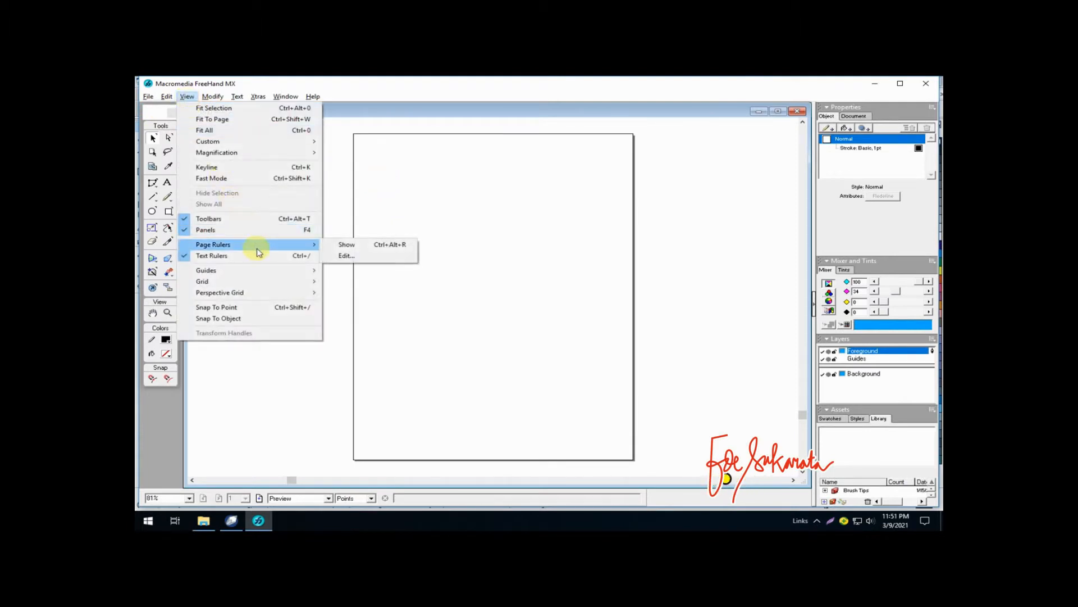
{"action": "left_click", "coordinate": [371, 248]}
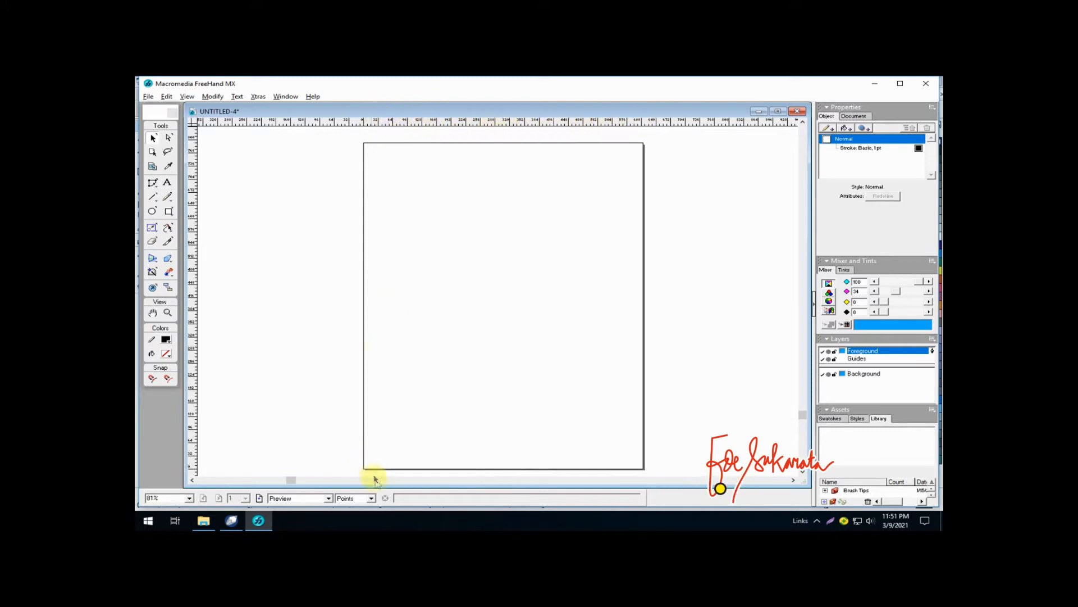
Step: Set the document units to centimeters and the page to A4 in portrait orientation
{"action": "left_click", "coordinate": [372, 497]}
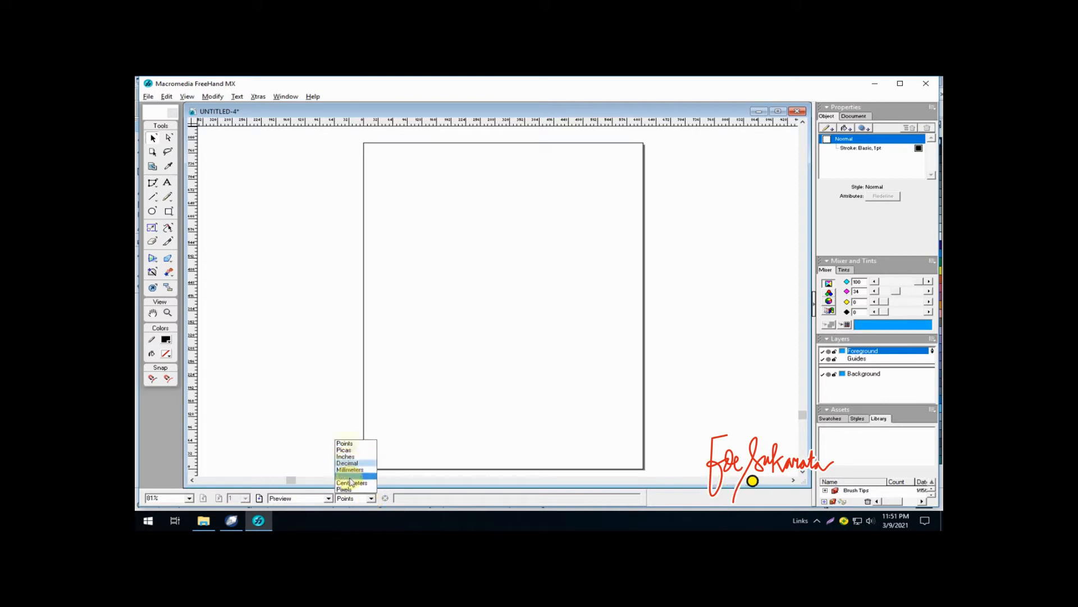
{"action": "left_click", "coordinate": [362, 483]}
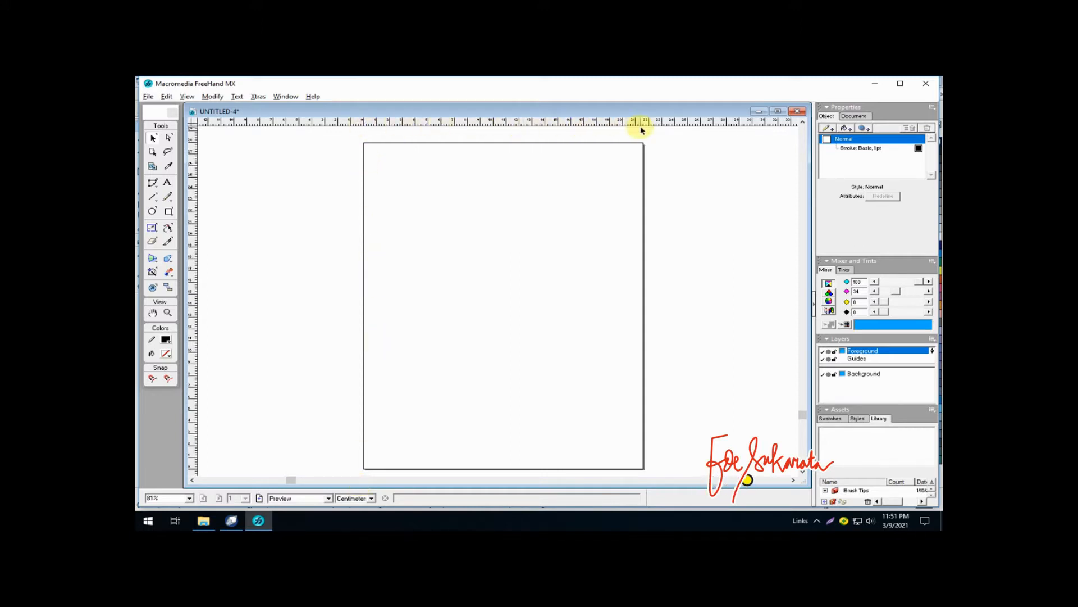
{"action": "left_click", "coordinate": [850, 116]}
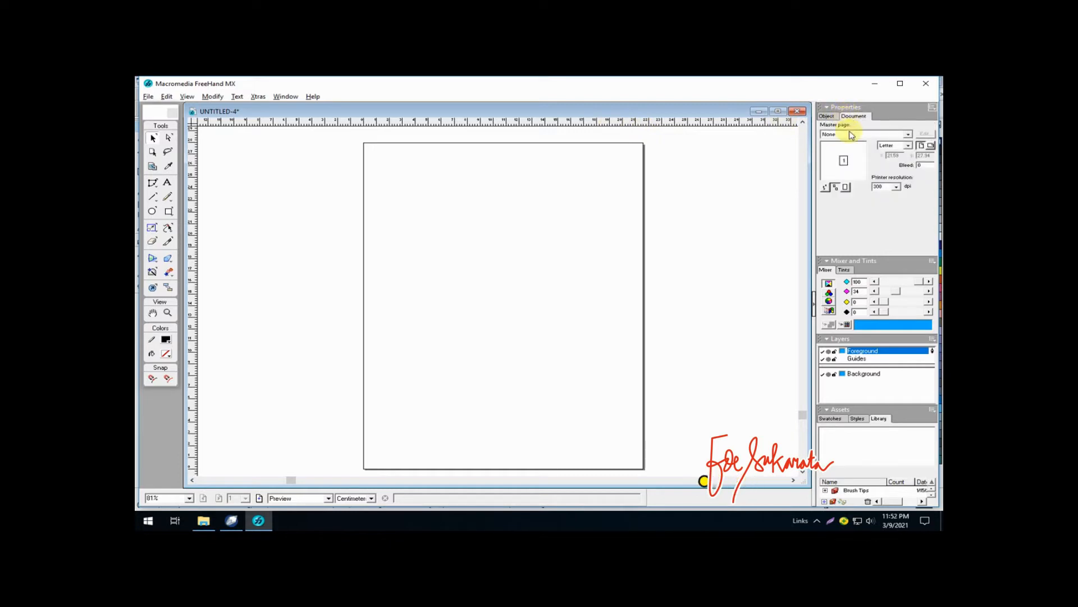
{"action": "left_click", "coordinate": [908, 146]}
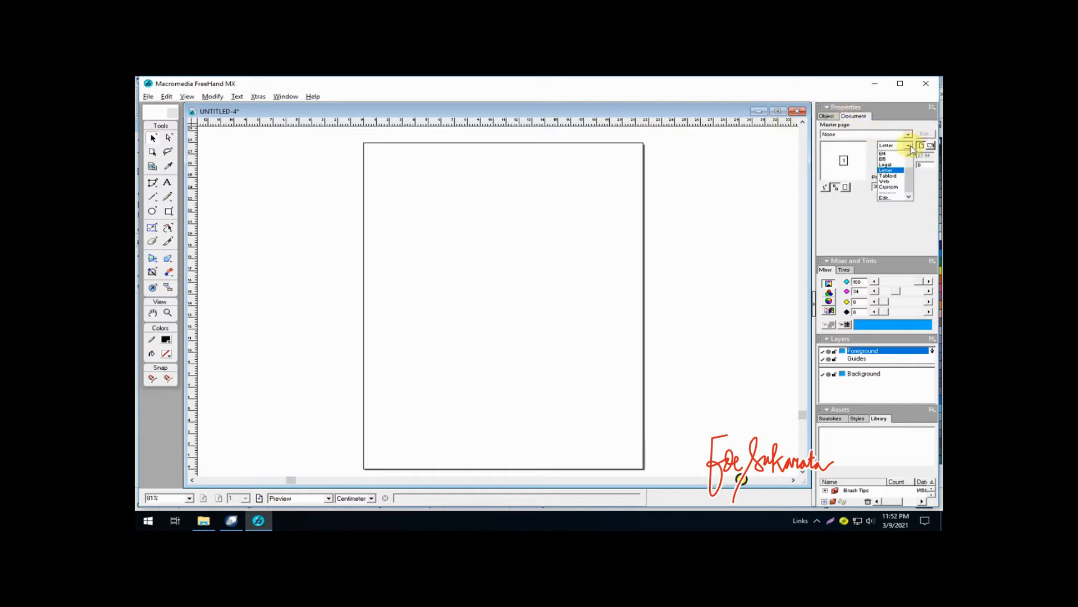
{"action": "scroll", "coordinate": [911, 159], "scroll_direction": "up", "scroll_amount": 1}
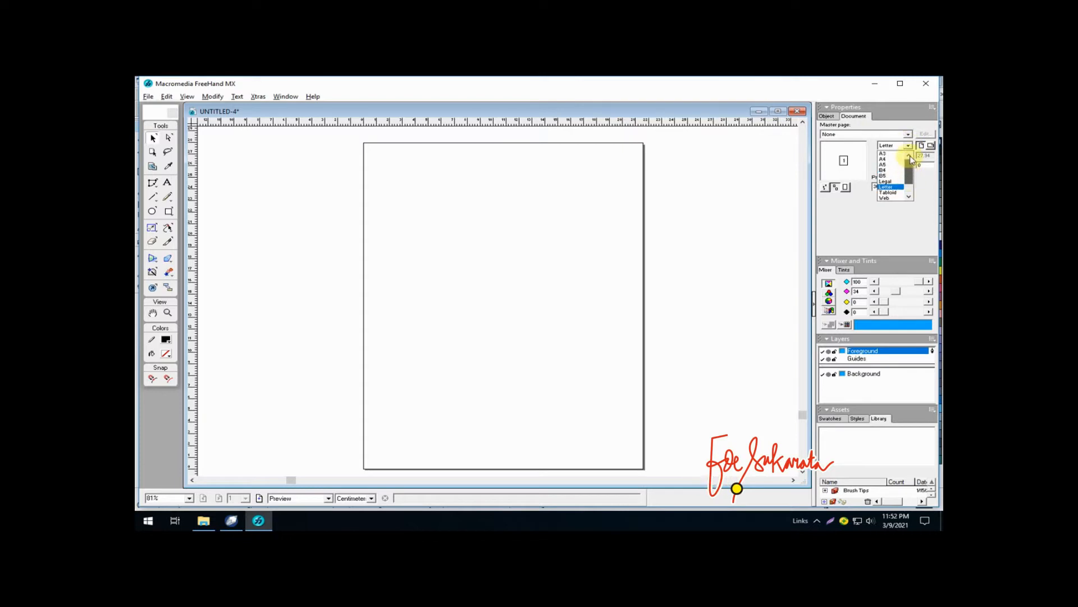
{"action": "left_click", "coordinate": [884, 159]}
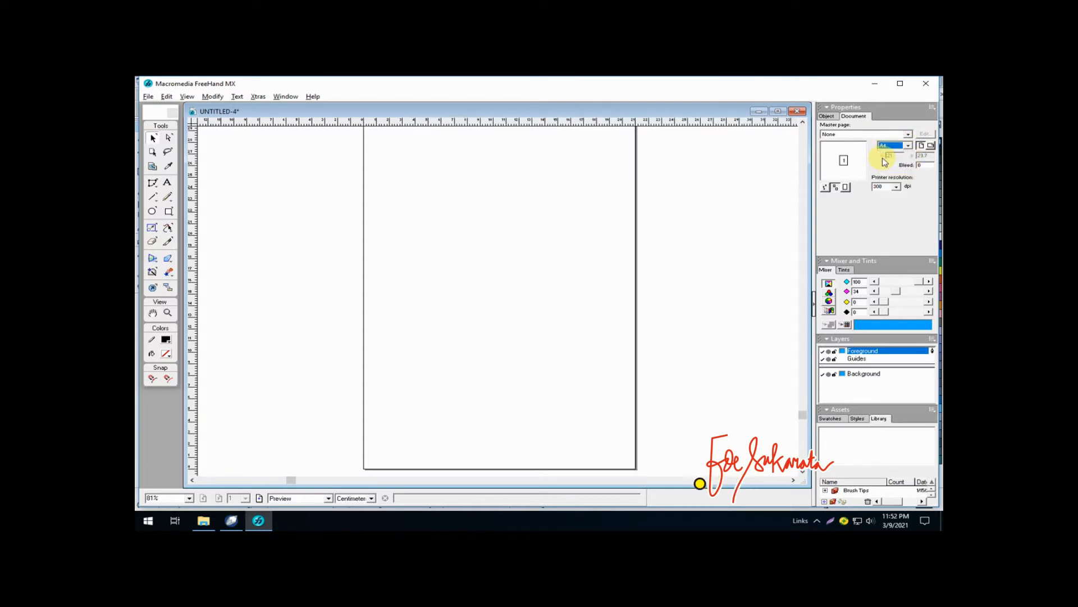
{"action": "left_click", "coordinate": [802, 121]}
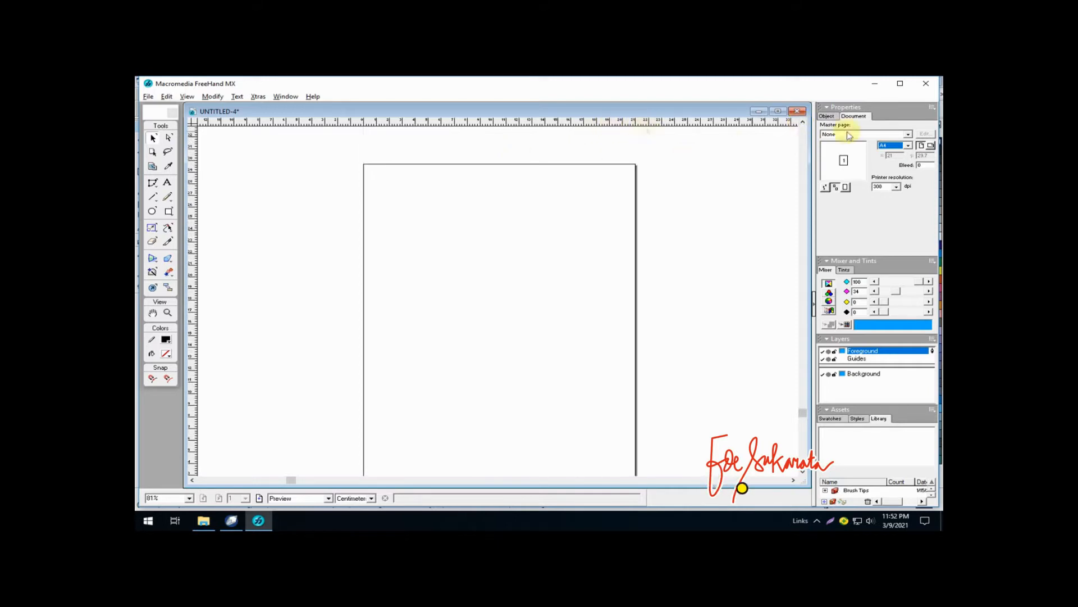
{"action": "left_click", "coordinate": [931, 146]}
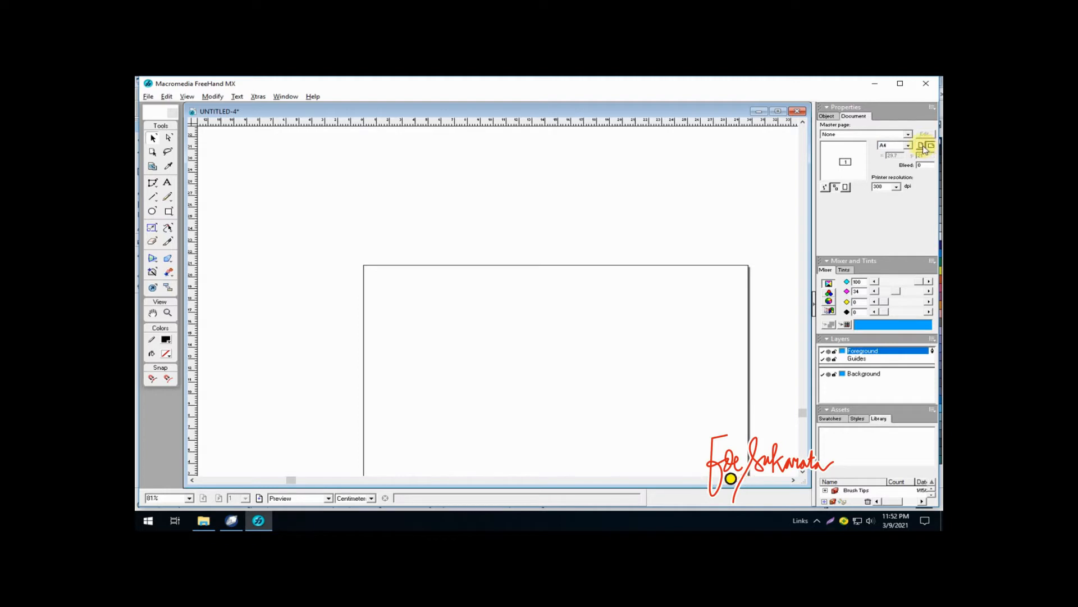
{"action": "left_click", "coordinate": [920, 146]}
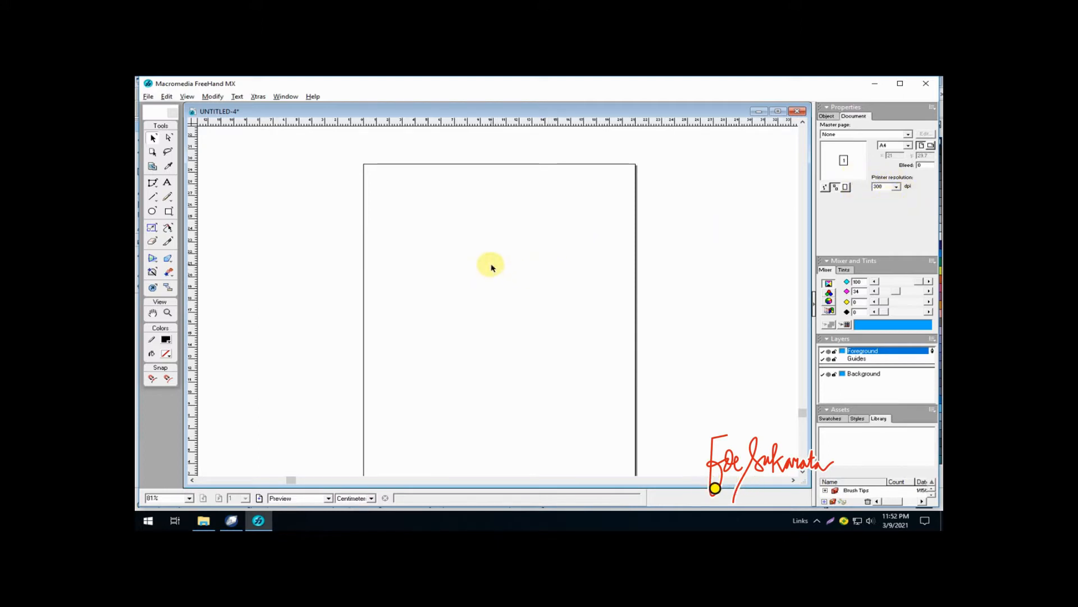
Step: Draw a rectangle about 5.2 by 4.1 cm near the page's left edge and fill it with red
{"action": "left_click", "coordinate": [169, 212]}
{"action": "left_click", "coordinate": [169, 212]}
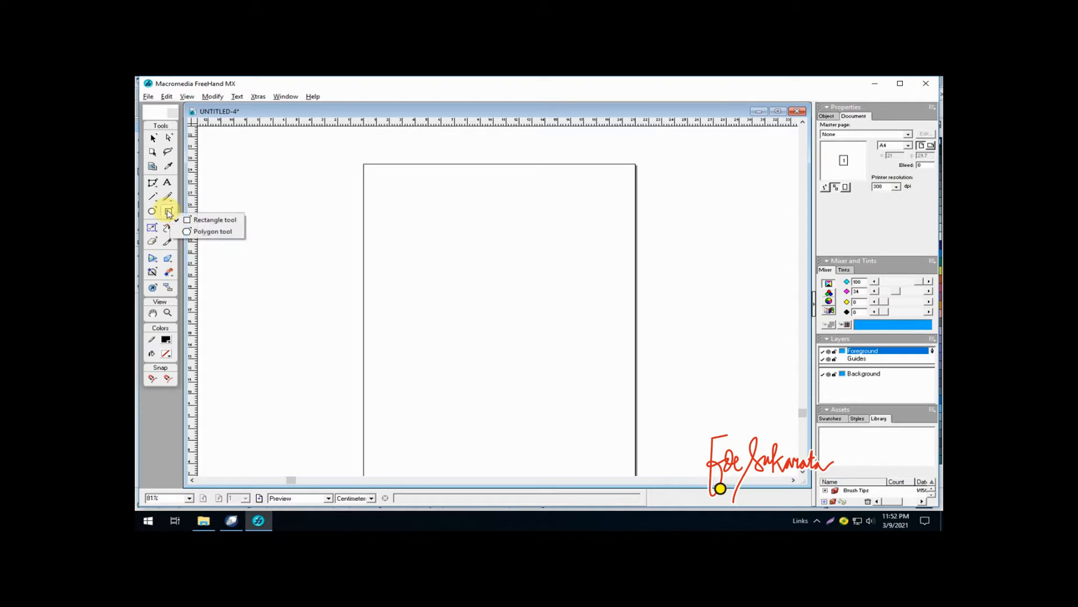
{"action": "left_click", "coordinate": [196, 220]}
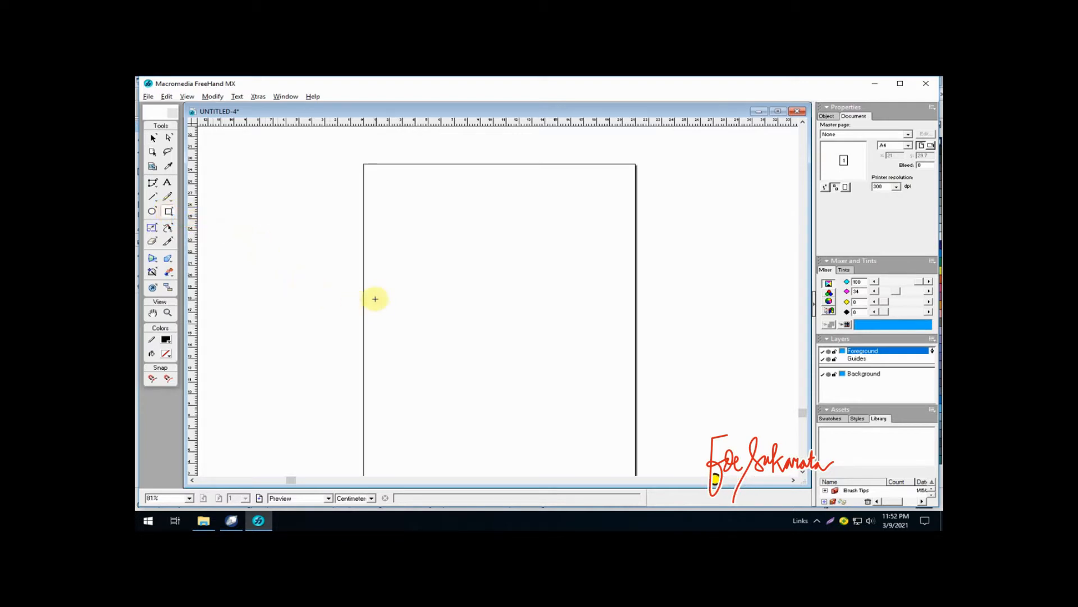
{"action": "left_click_drag", "start_coordinate": [384, 291], "coordinate": [453, 338]}
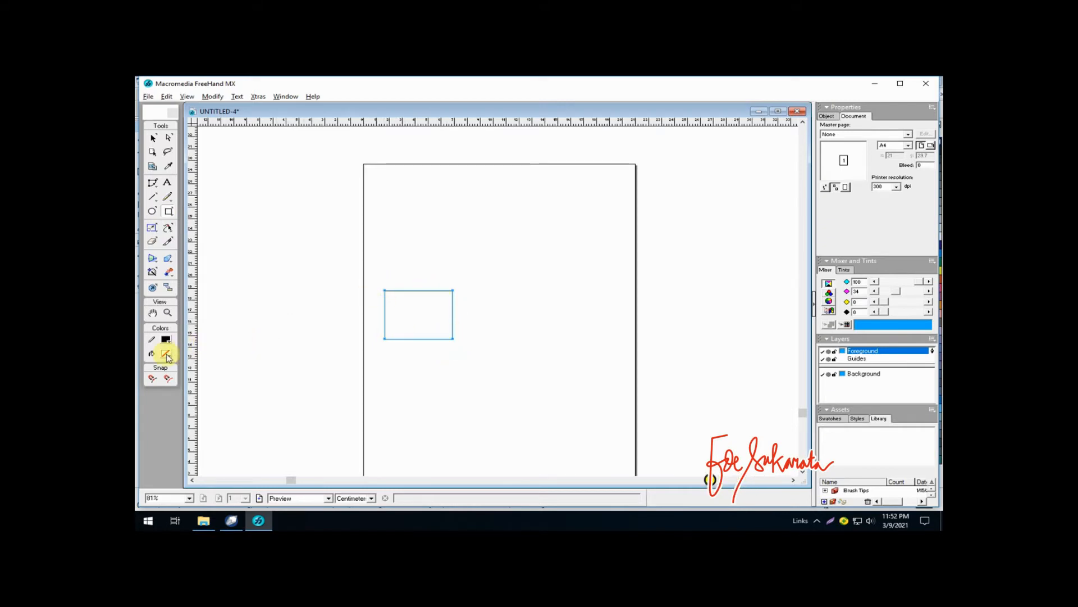
{"action": "left_click", "coordinate": [167, 355]}
{"action": "left_click", "coordinate": [171, 407]}
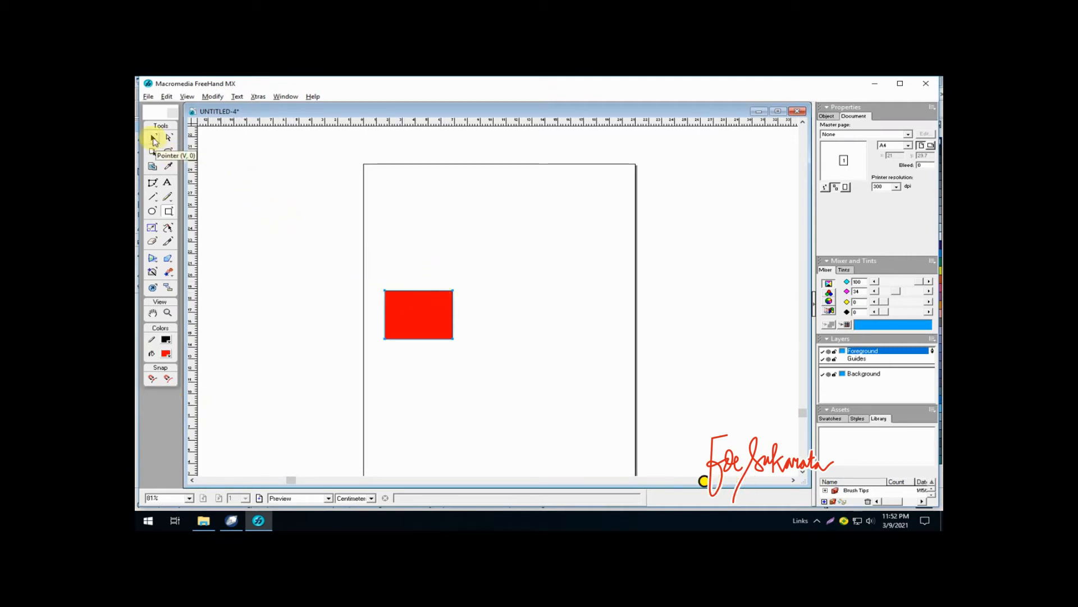
Step: Set the red rectangle's width to 6 cm and height to 4 cm, and move it slightly down and to the right
{"action": "left_click", "coordinate": [154, 139]}
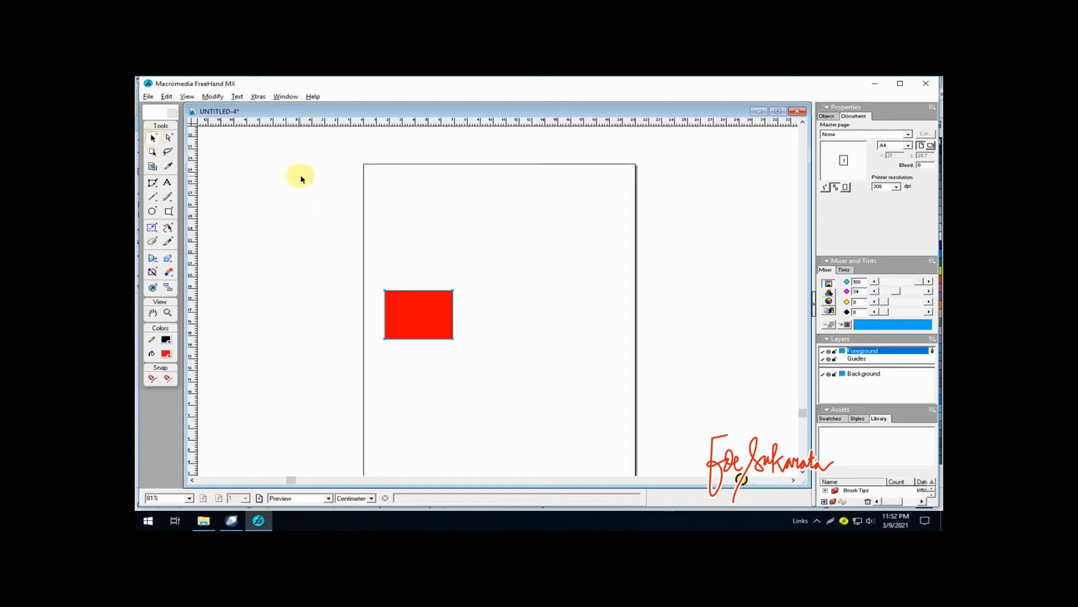
{"action": "left_click", "coordinate": [427, 306]}
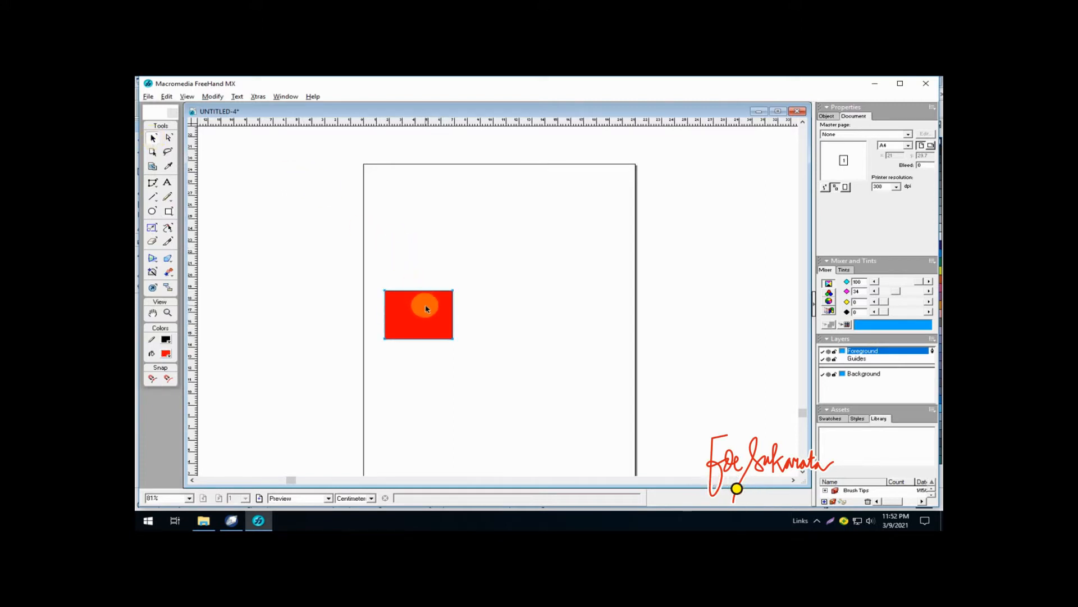
{"action": "left_click", "coordinate": [826, 116]}
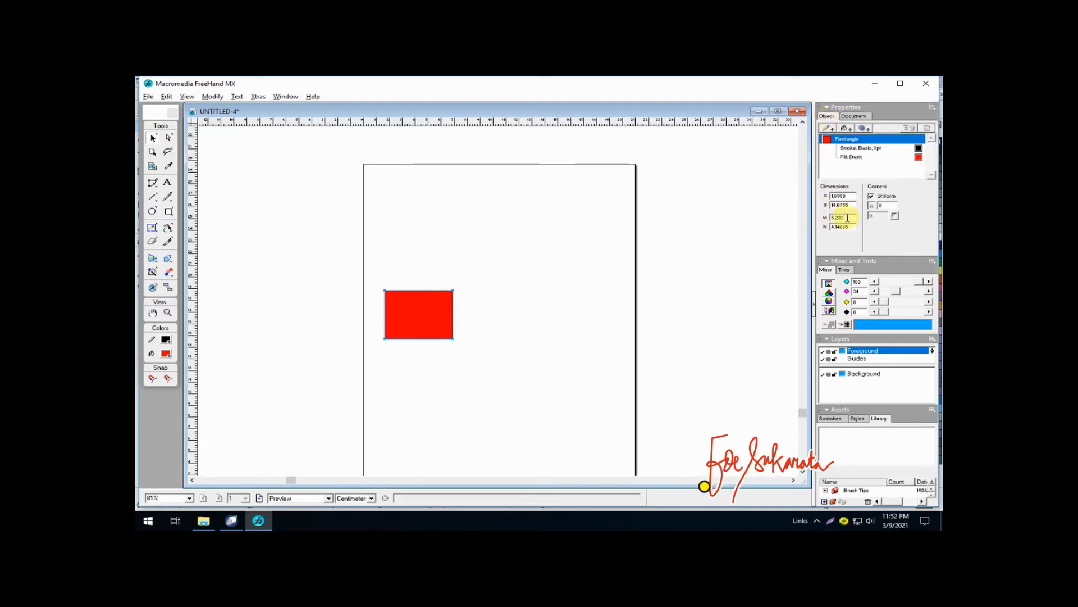
{"action": "left_click_drag", "start_coordinate": [849, 217], "coordinate": [825, 215]}
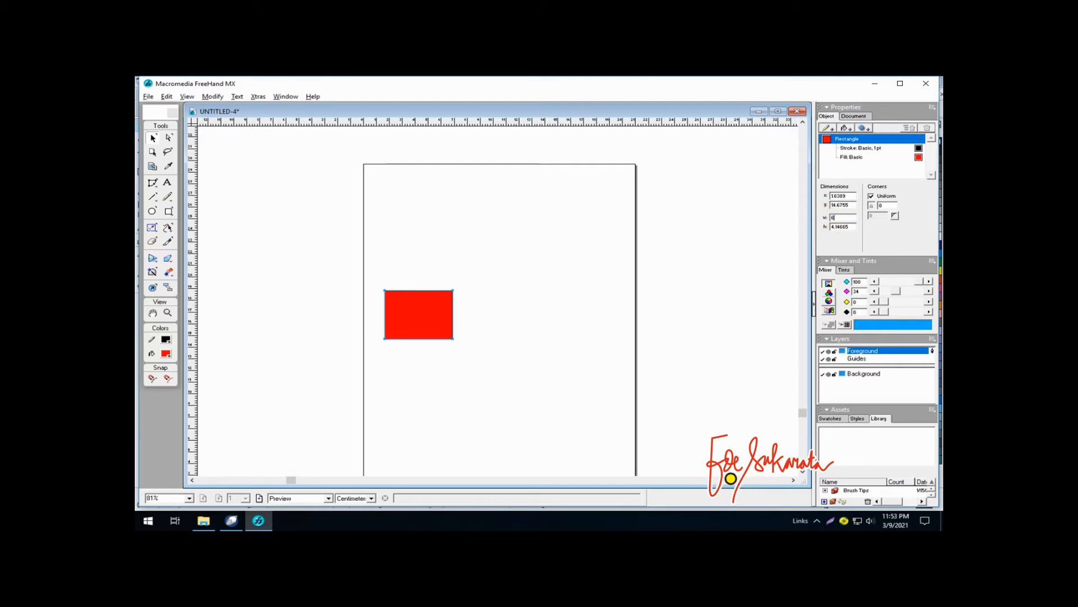
{"action": "type", "text": "6"}
{"action": "left_click_drag", "start_coordinate": [853, 226], "coordinate": [825, 227]}
{"action": "type", "text": "4"}
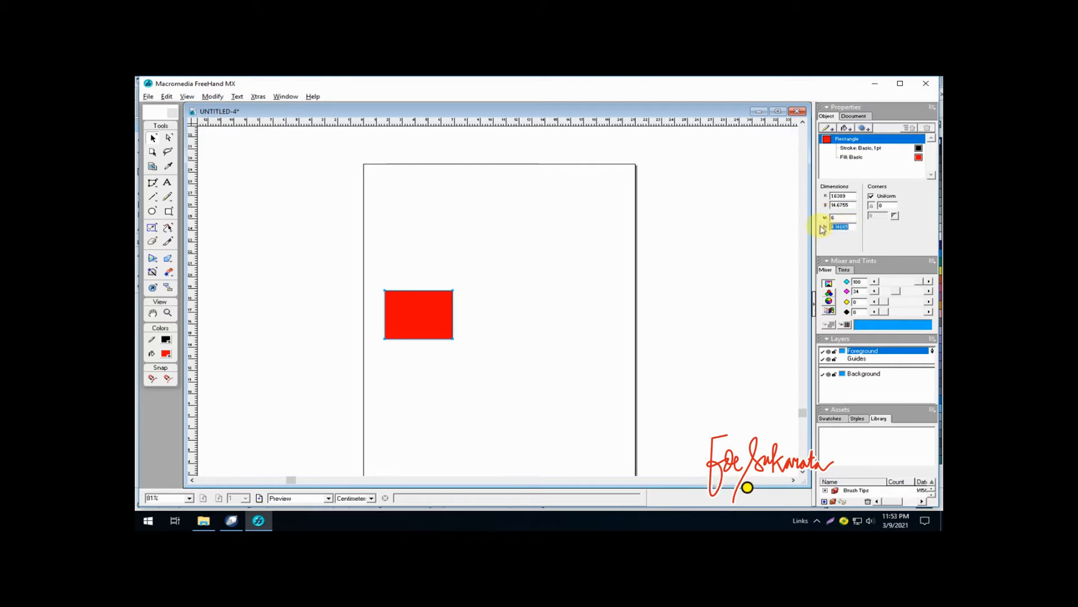
{"action": "key", "text": "Return"}
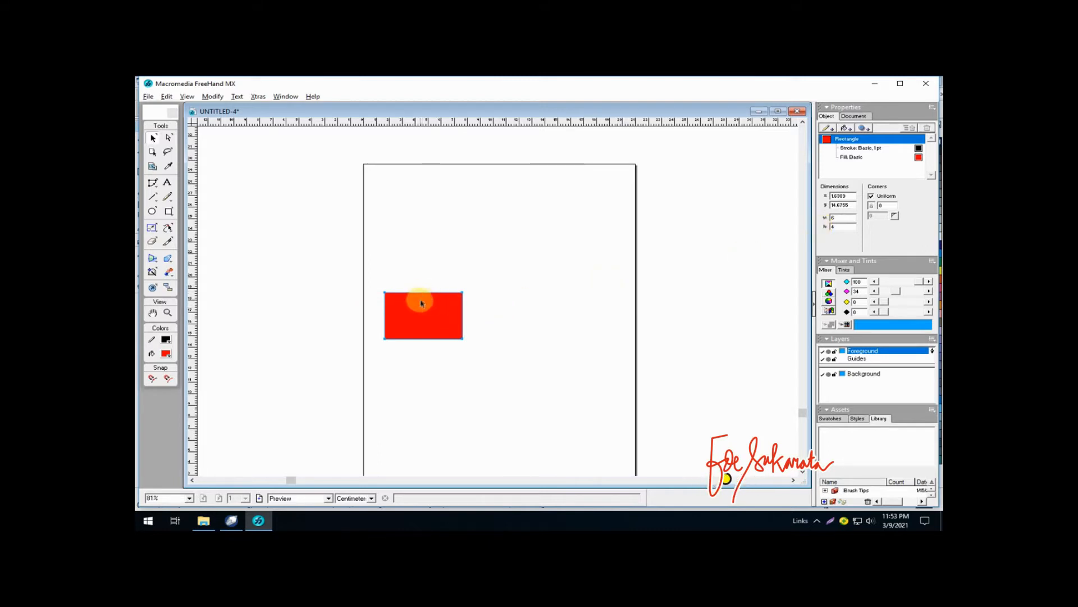
{"action": "left_click_drag", "start_coordinate": [422, 303], "coordinate": [437, 340]}
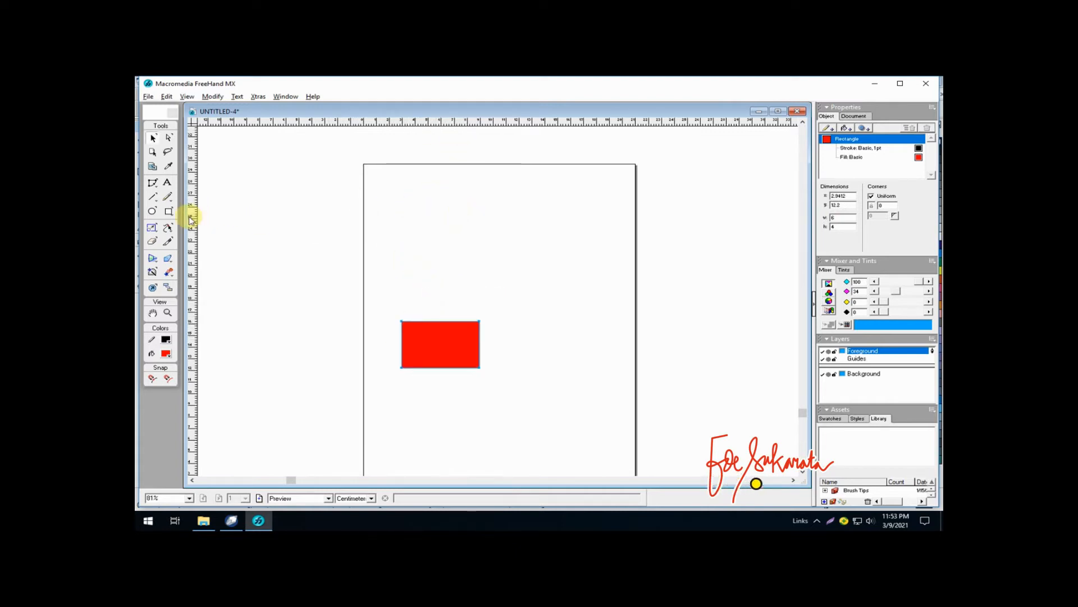
Step: Place a vertical guide through the rectangle and a horizontal guide above it, and set the ruler zero point at their intersection
{"action": "left_click_drag", "start_coordinate": [189, 219], "coordinate": [441, 242]}
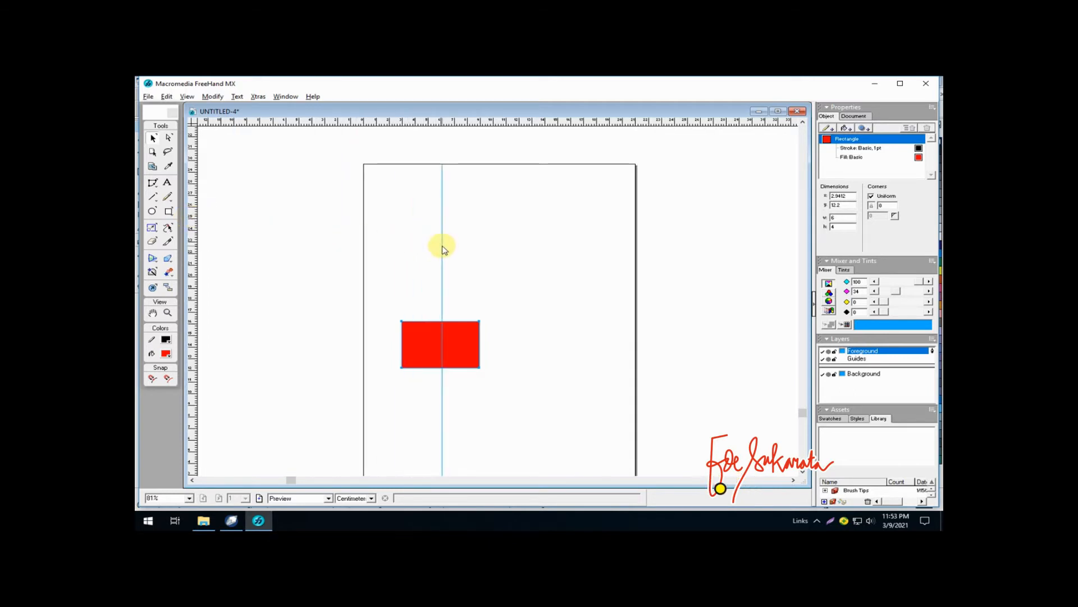
{"action": "left_click_drag", "start_coordinate": [440, 122], "coordinate": [402, 279]}
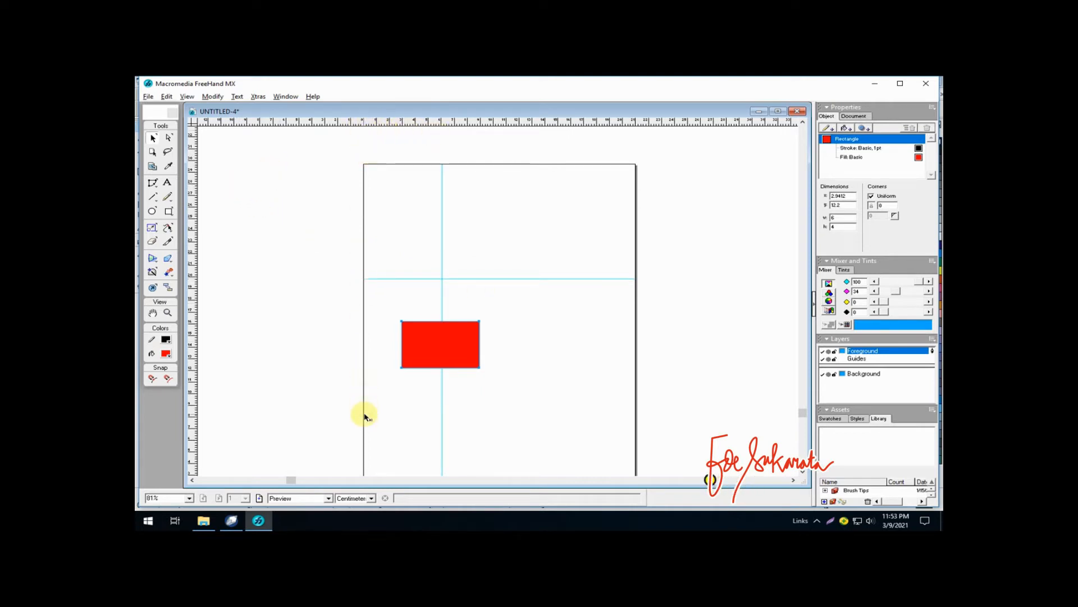
{"action": "left_click_drag", "start_coordinate": [191, 120], "coordinate": [444, 279]}
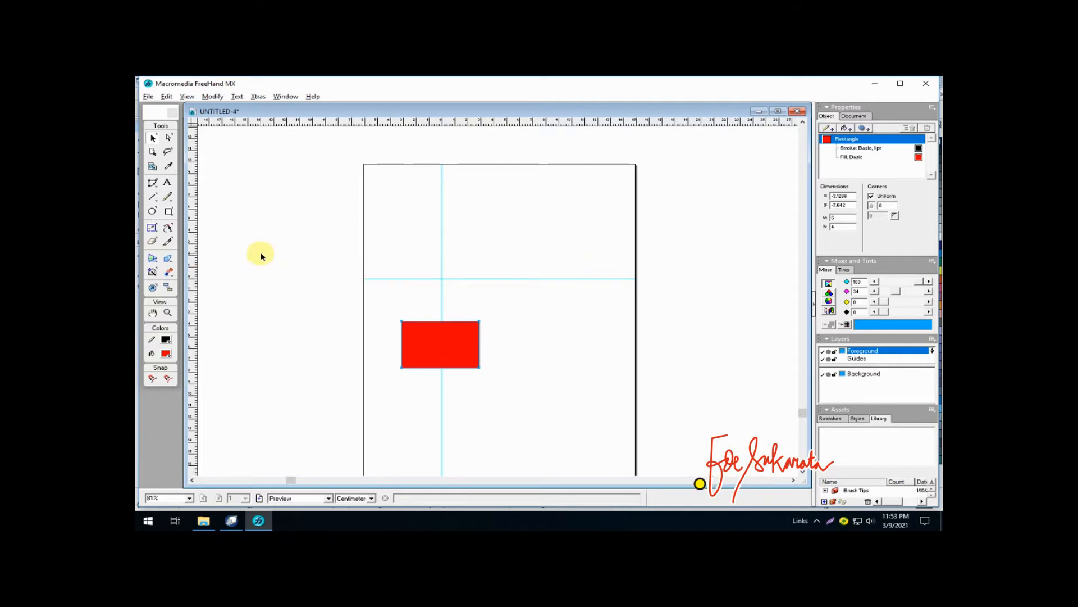
Step: Turn on Snap To Point and Snap To Object
{"action": "left_click", "coordinate": [187, 97]}
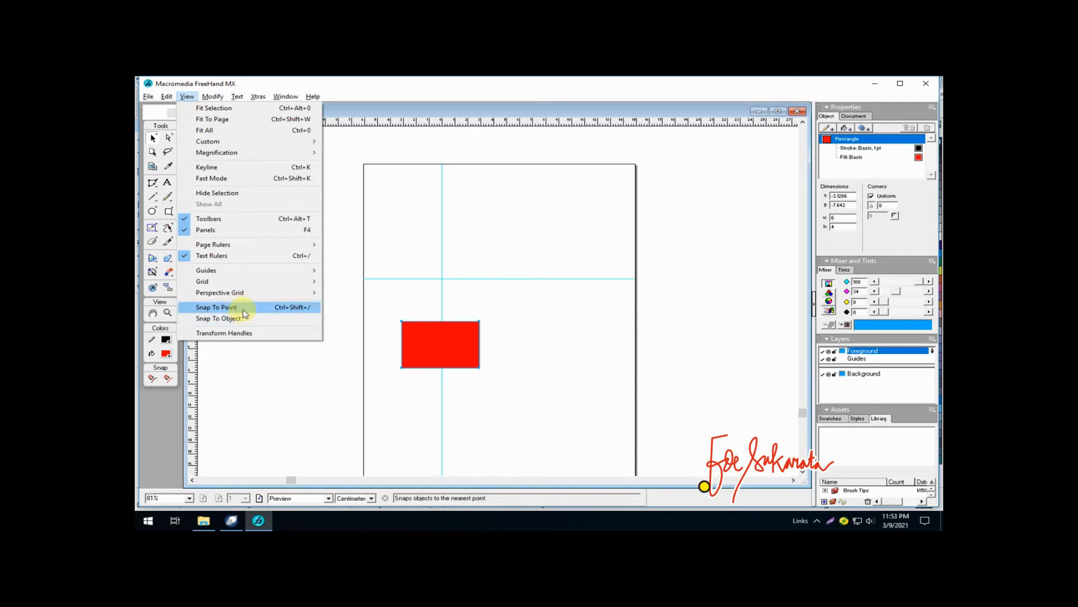
{"action": "left_click", "coordinate": [243, 308]}
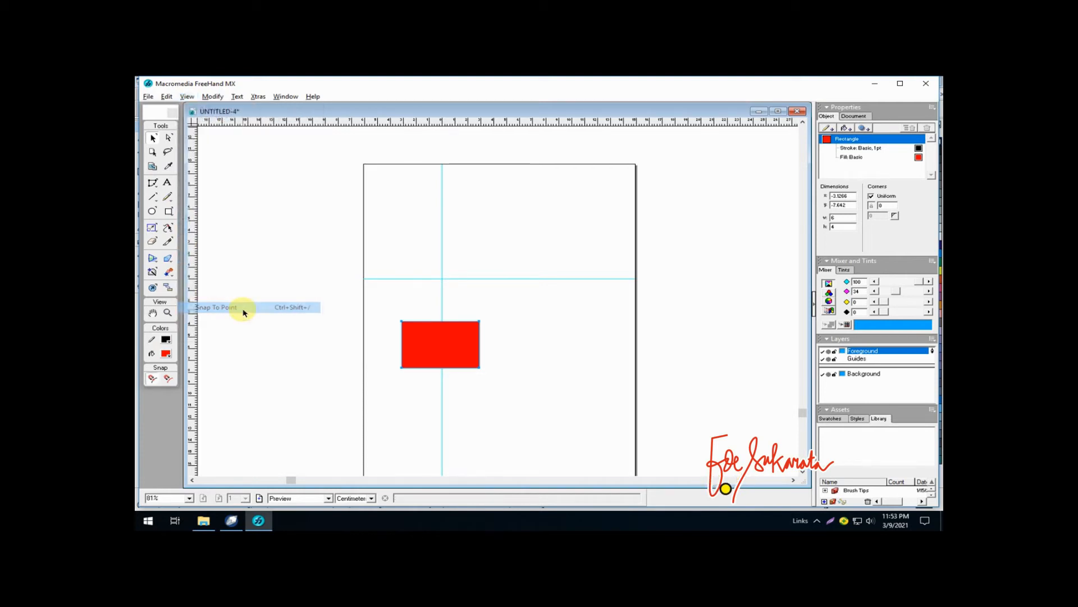
{"action": "left_click", "coordinate": [186, 97]}
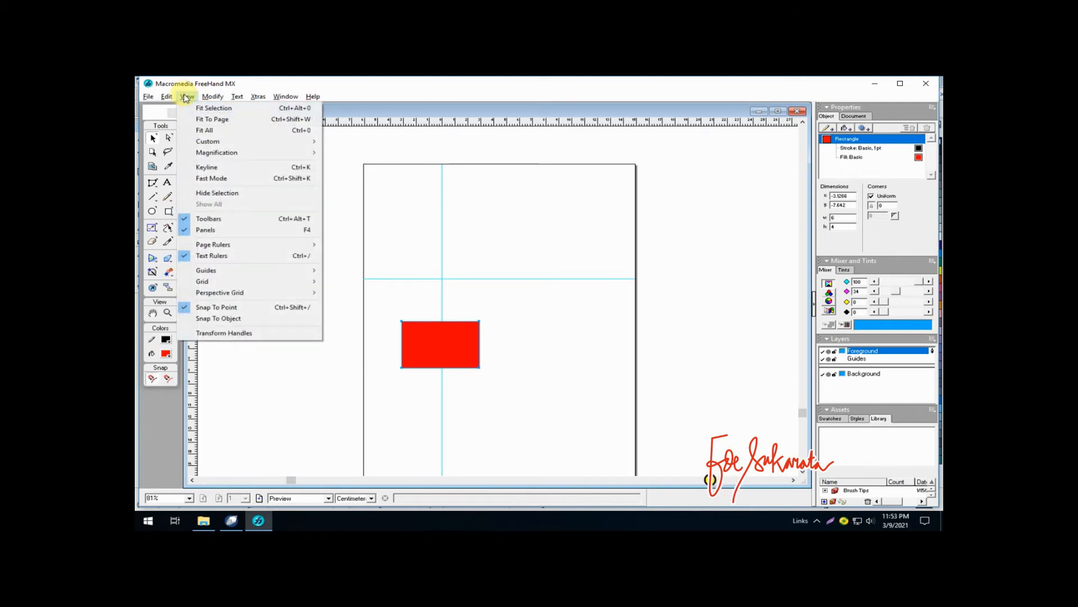
{"action": "left_click", "coordinate": [249, 320]}
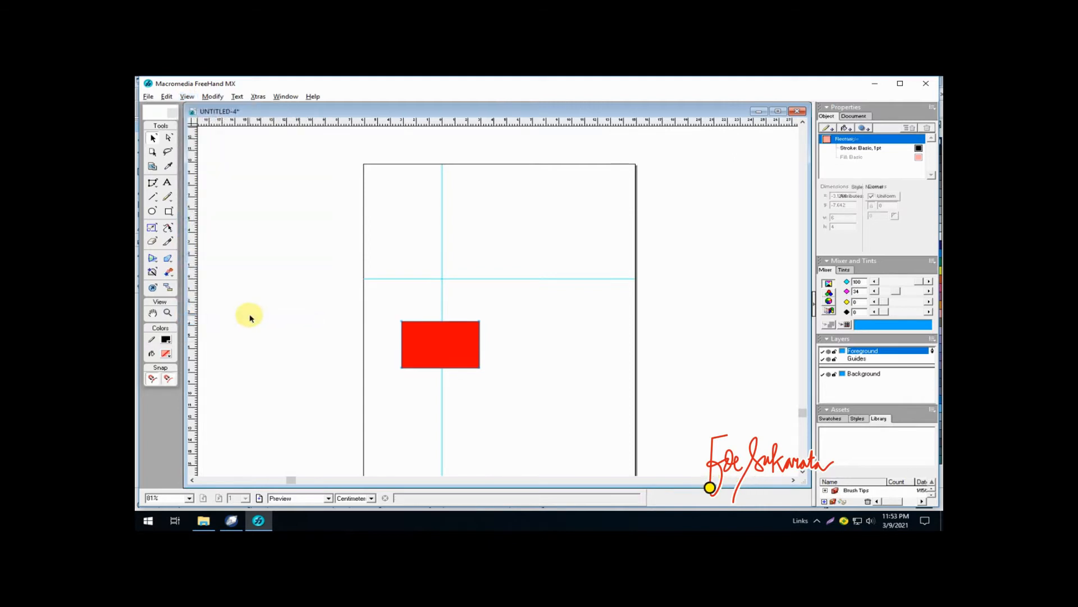
{"action": "left_click", "coordinate": [250, 318]}
Step: Snap the rectangle's lower-left corner to the guide intersection at 0, 0 and place a vertical guide along its right edge
{"action": "left_click", "coordinate": [409, 355]}
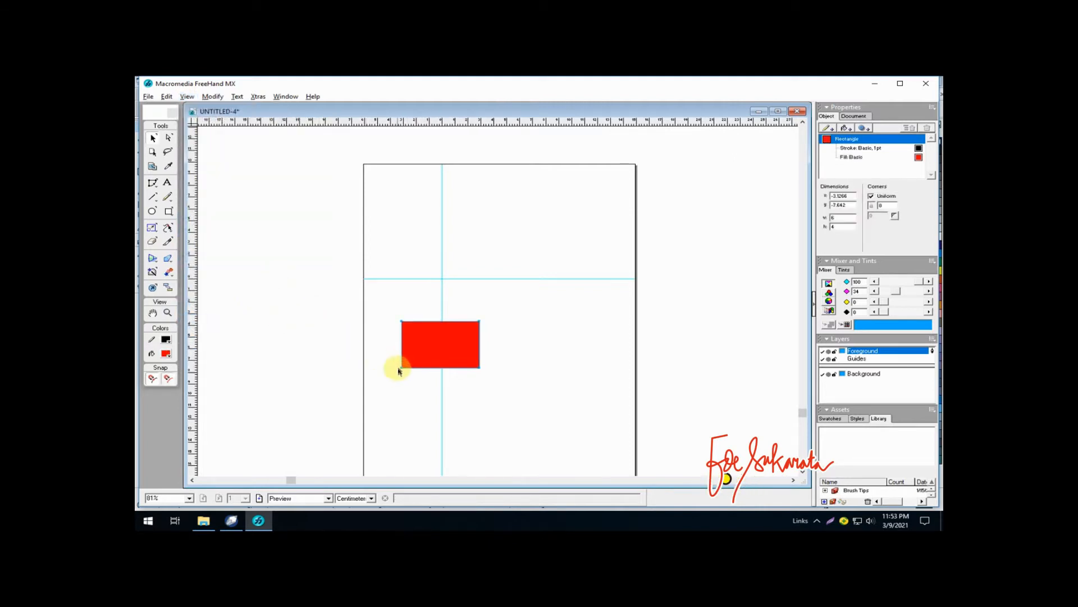
{"action": "left_click_drag", "start_coordinate": [414, 356], "coordinate": [458, 263]}
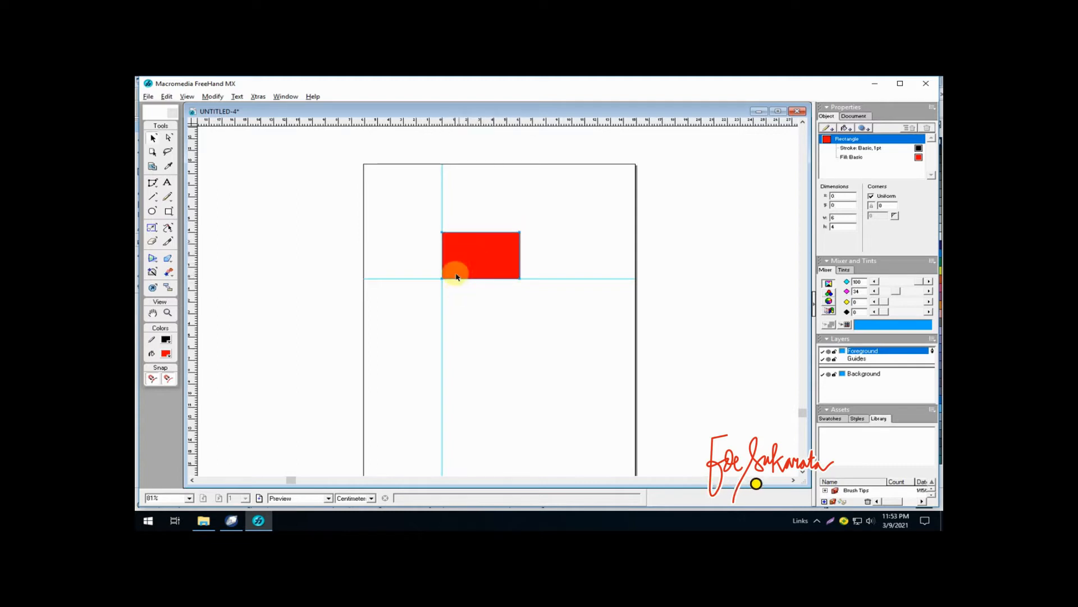
{"action": "mouse_move", "coordinate": [477, 252]}
{"action": "left_mouse_down"}
{"action": "mouse_move", "coordinate": [393, 356]}
{"action": "mouse_move", "coordinate": [455, 253]}
{"action": "mouse_move", "coordinate": [471, 262]}
{"action": "left_mouse_up"}
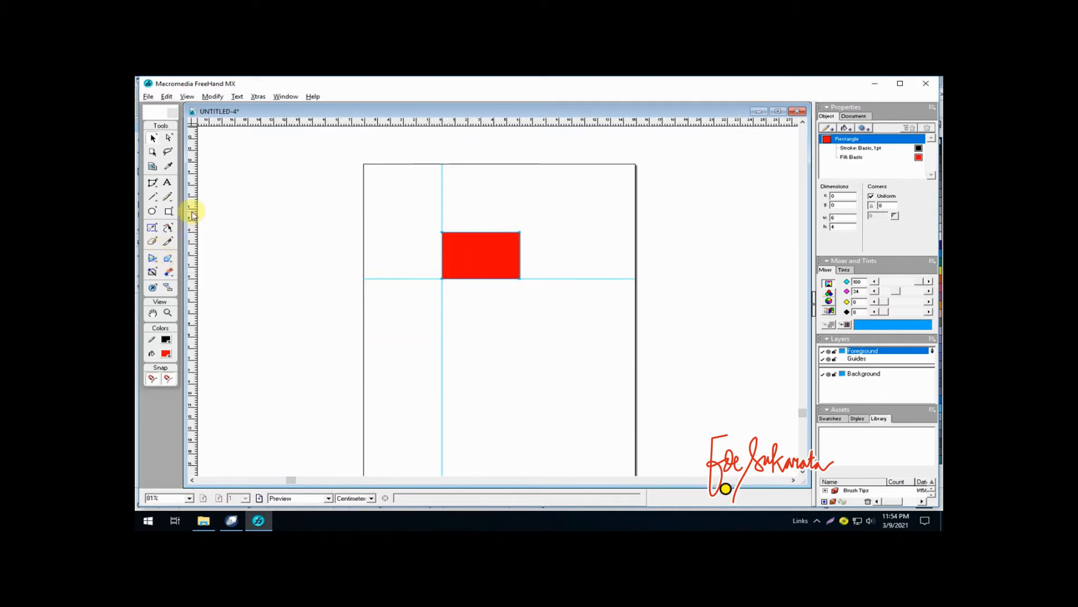
{"action": "left_click_drag", "start_coordinate": [192, 215], "coordinate": [521, 245]}
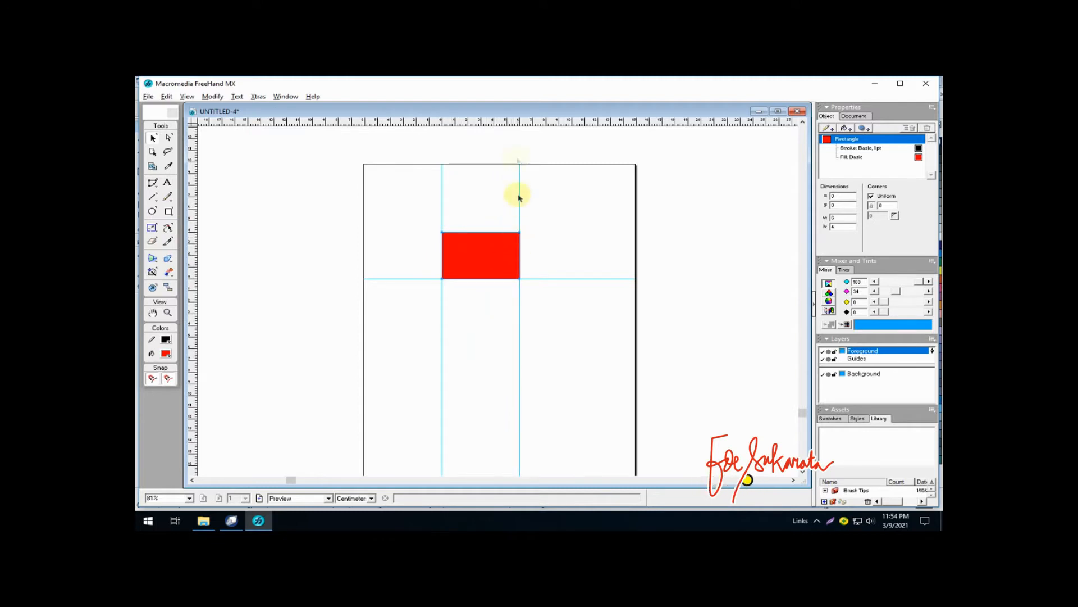
Step: Place a horizontal guide along the rectangle's upper edge and move the rectangle down and left, clear of the guide intersections
{"action": "left_click_drag", "start_coordinate": [516, 124], "coordinate": [347, 331]}
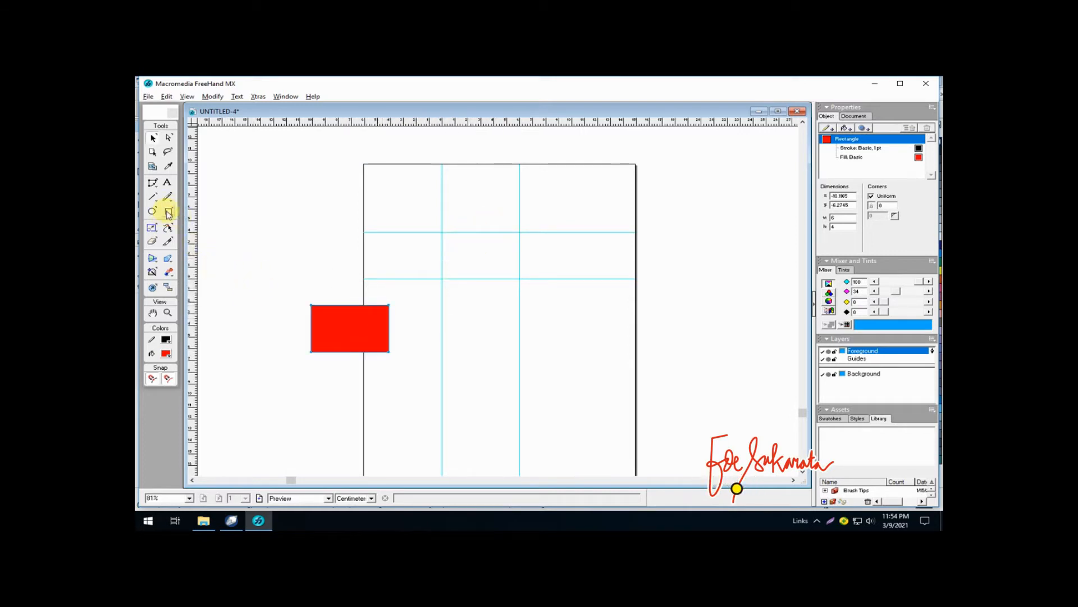
Step: Draw a closed four-point path with the Pen tool, snapping all corners except the upper-left one to the guide intersections
{"action": "left_click", "coordinate": [152, 183]}
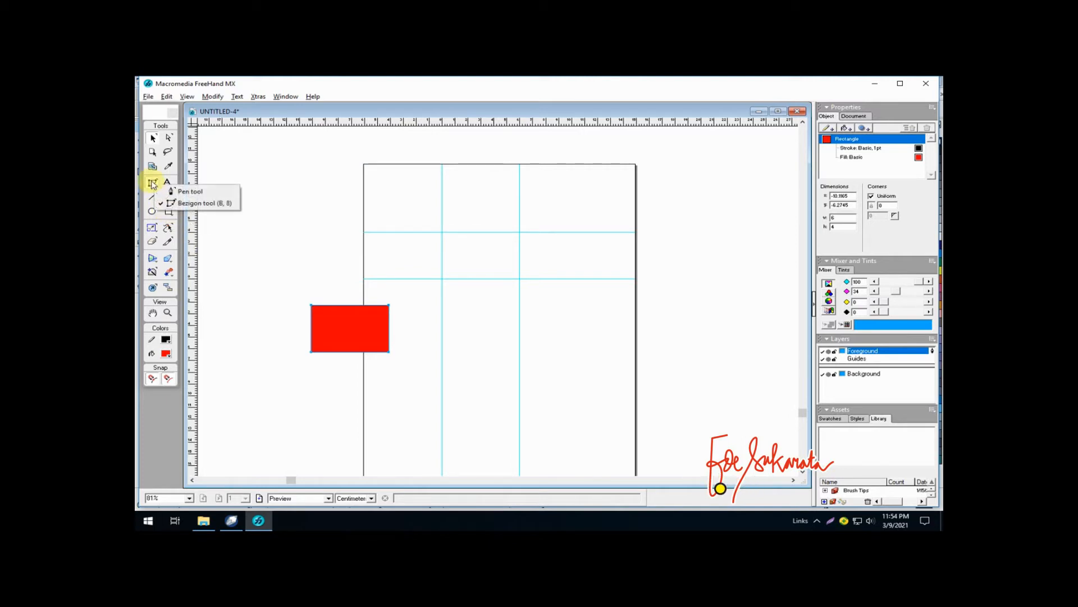
{"action": "left_click", "coordinate": [190, 192]}
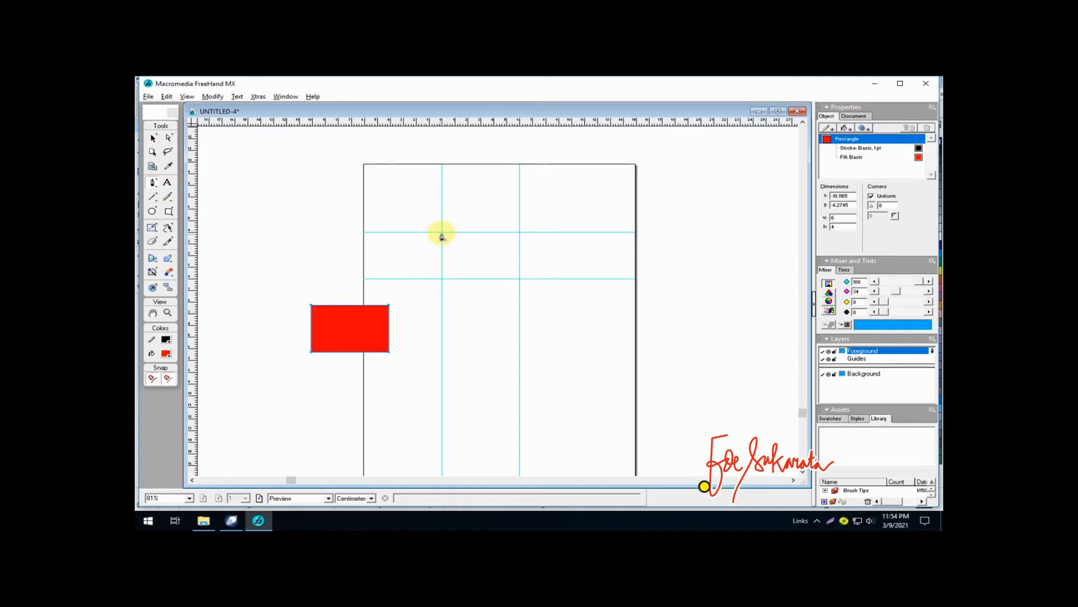
{"action": "left_click", "coordinate": [428, 242]}
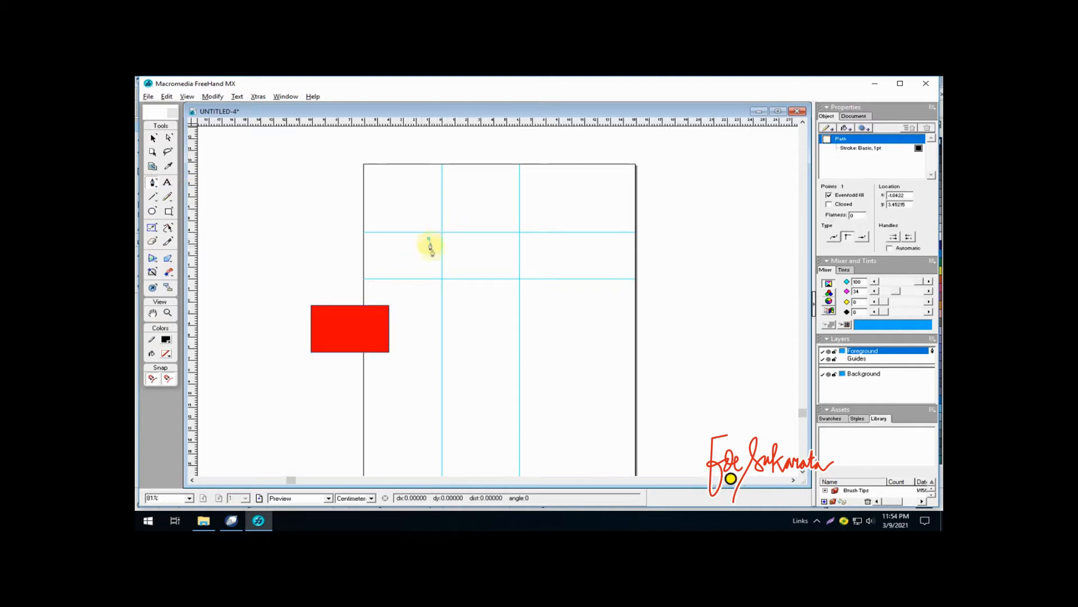
{"action": "left_click", "coordinate": [442, 279]}
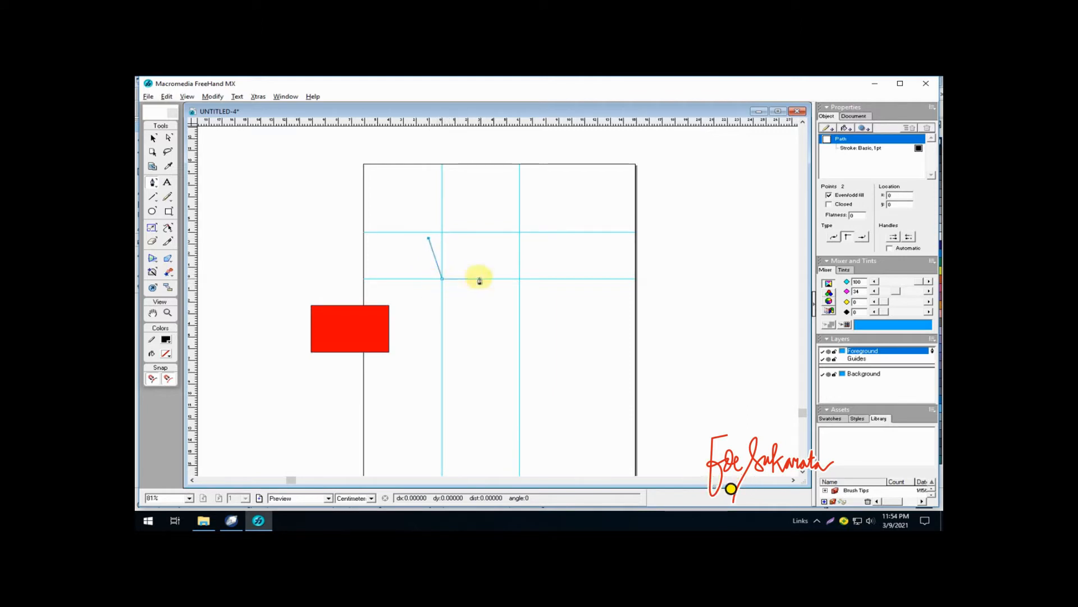
{"action": "left_click", "coordinate": [520, 280]}
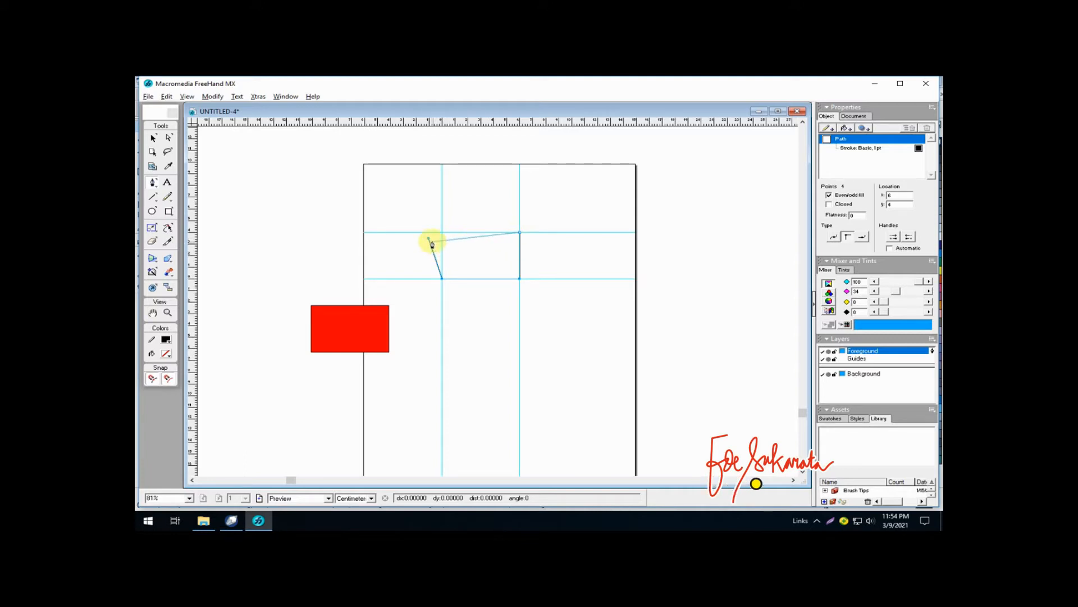
{"action": "left_click", "coordinate": [429, 240]}
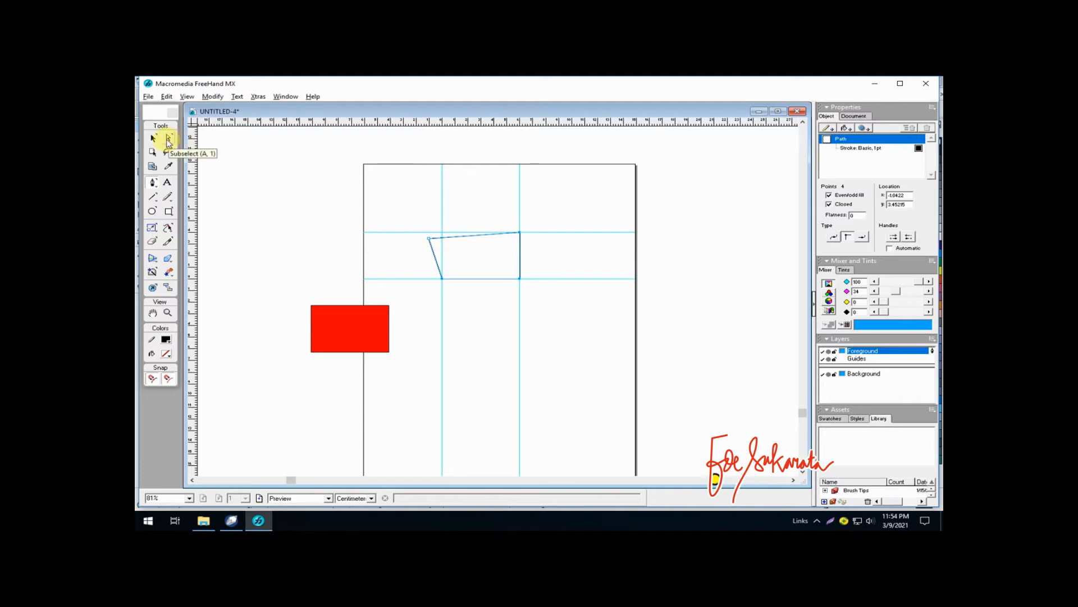
Step: Move the path's upper-left point onto the guide intersection at 0, 4 and align its curve handles so the adjoining sides are straight
{"action": "left_click", "coordinate": [425, 235]}
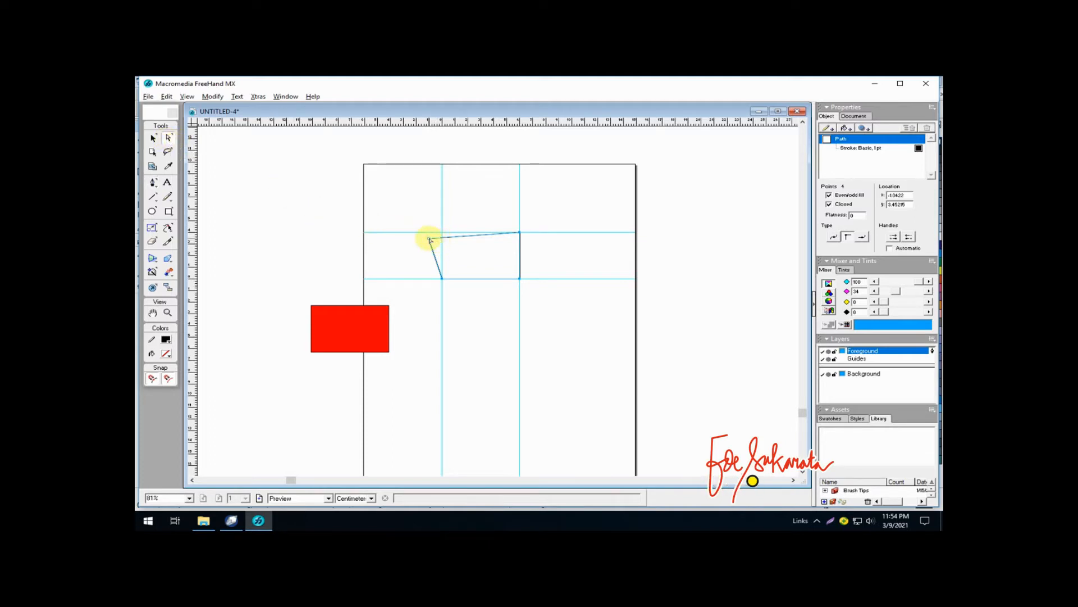
{"action": "mouse_move", "coordinate": [428, 239]}
{"action": "left_mouse_down"}
{"action": "mouse_move", "coordinate": [441, 235]}
{"action": "mouse_move", "coordinate": [427, 256]}
{"action": "mouse_move", "coordinate": [429, 239]}
{"action": "mouse_move", "coordinate": [444, 232]}
{"action": "mouse_move", "coordinate": [429, 236]}
{"action": "mouse_move", "coordinate": [444, 236]}
{"action": "left_mouse_up"}
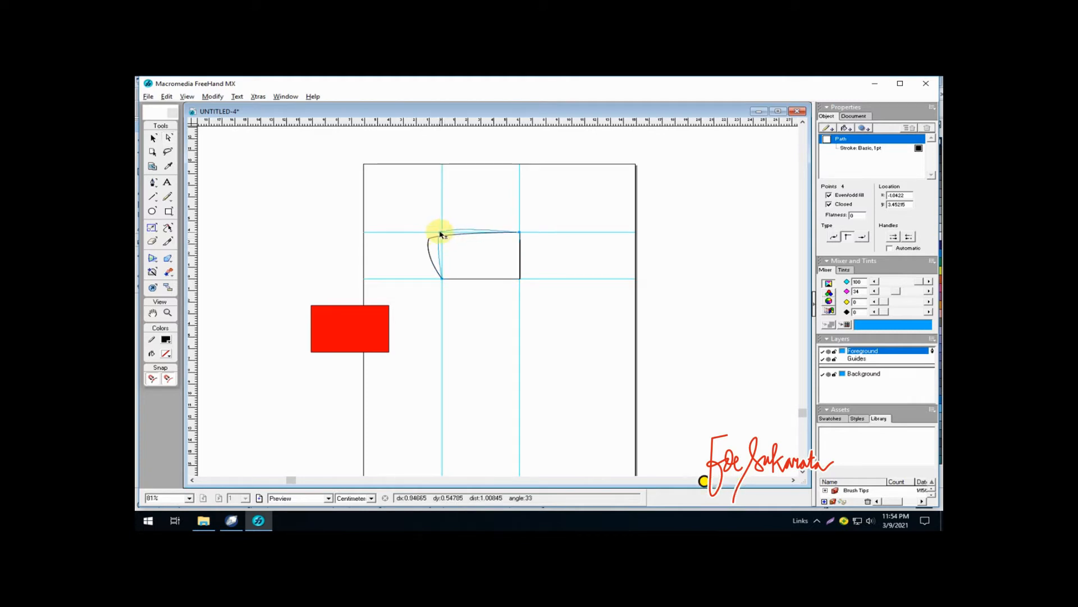
{"action": "left_click_drag", "start_coordinate": [454, 236], "coordinate": [442, 232]}
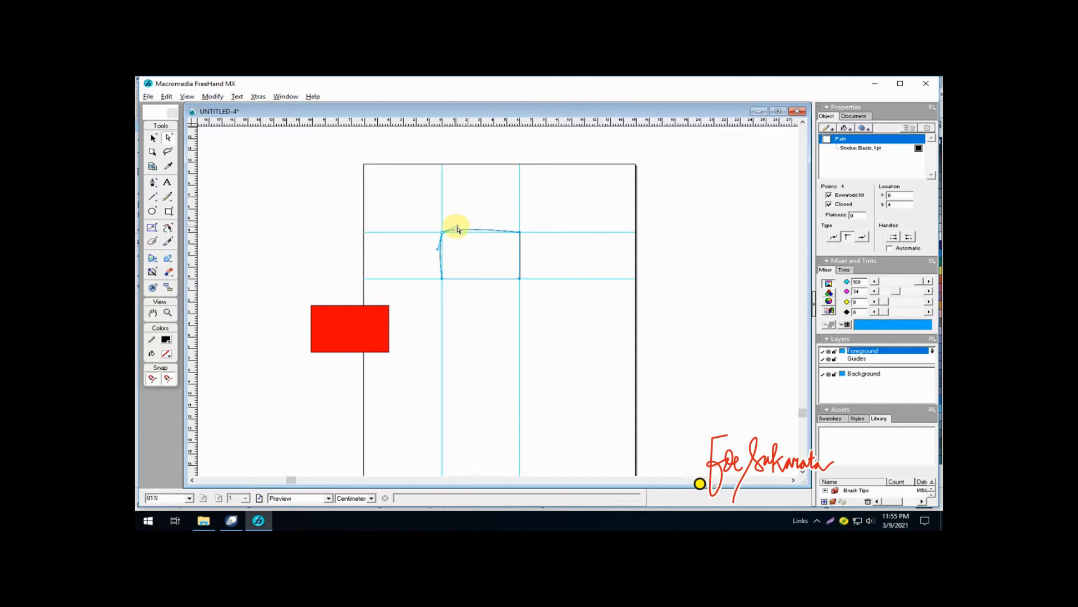
{"action": "left_click_drag", "start_coordinate": [458, 228], "coordinate": [461, 244]}
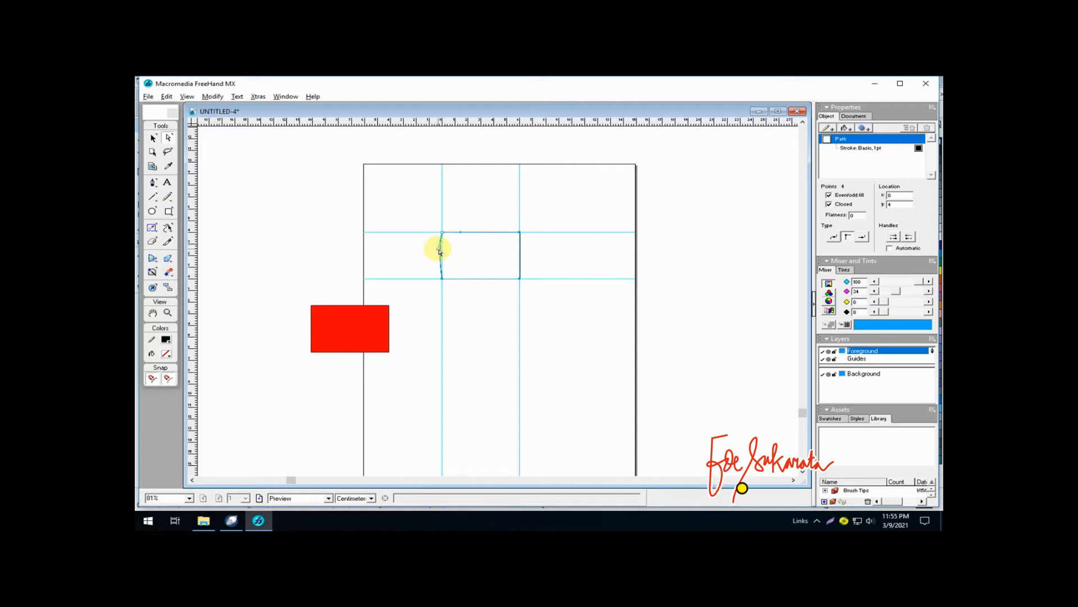
{"action": "left_click_drag", "start_coordinate": [439, 252], "coordinate": [443, 257]}
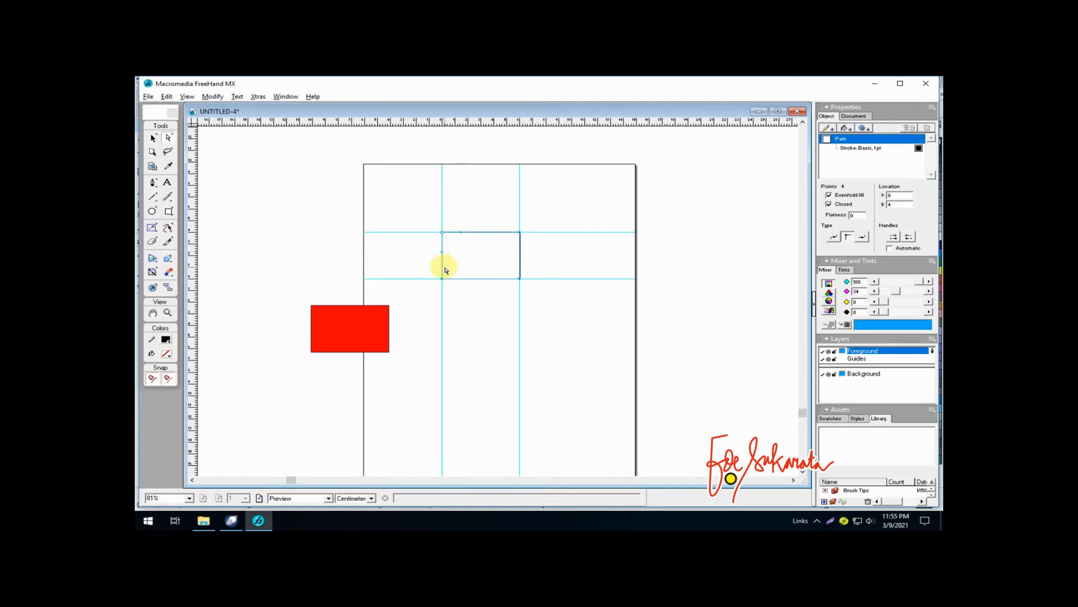
{"action": "left_click", "coordinate": [457, 218]}
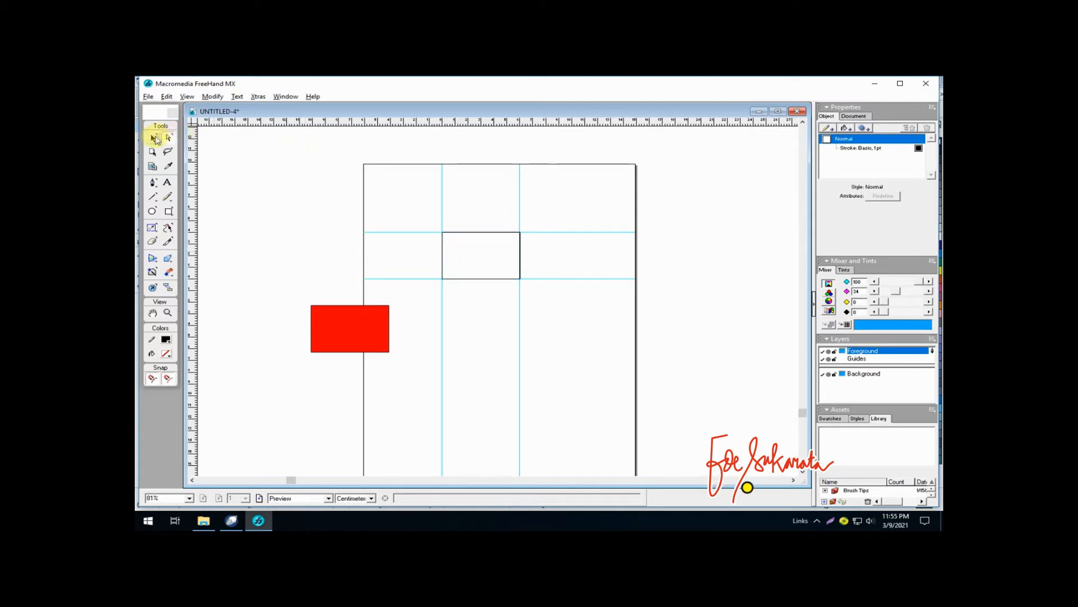
Step: Fill the closed four-point path with red
{"action": "left_click", "coordinate": [471, 234]}
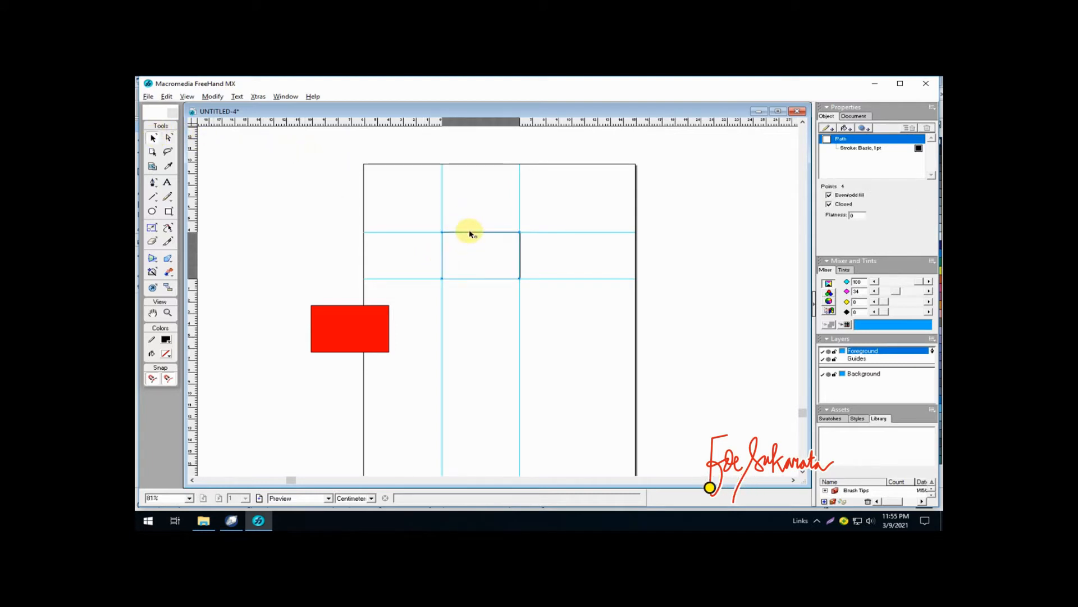
{"action": "left_click", "coordinate": [167, 355]}
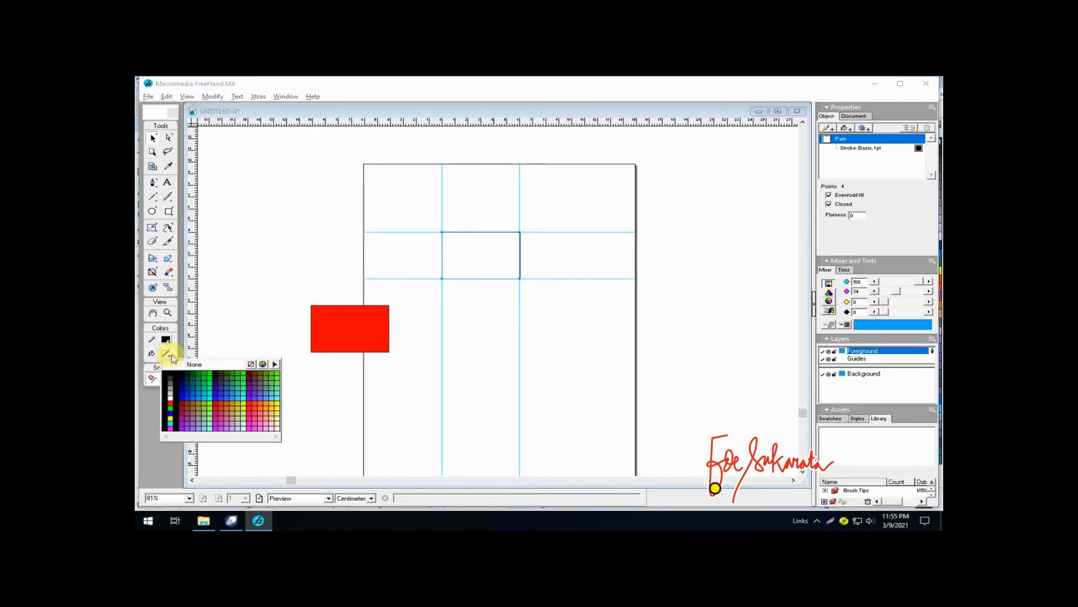
{"action": "left_click", "coordinate": [173, 399]}
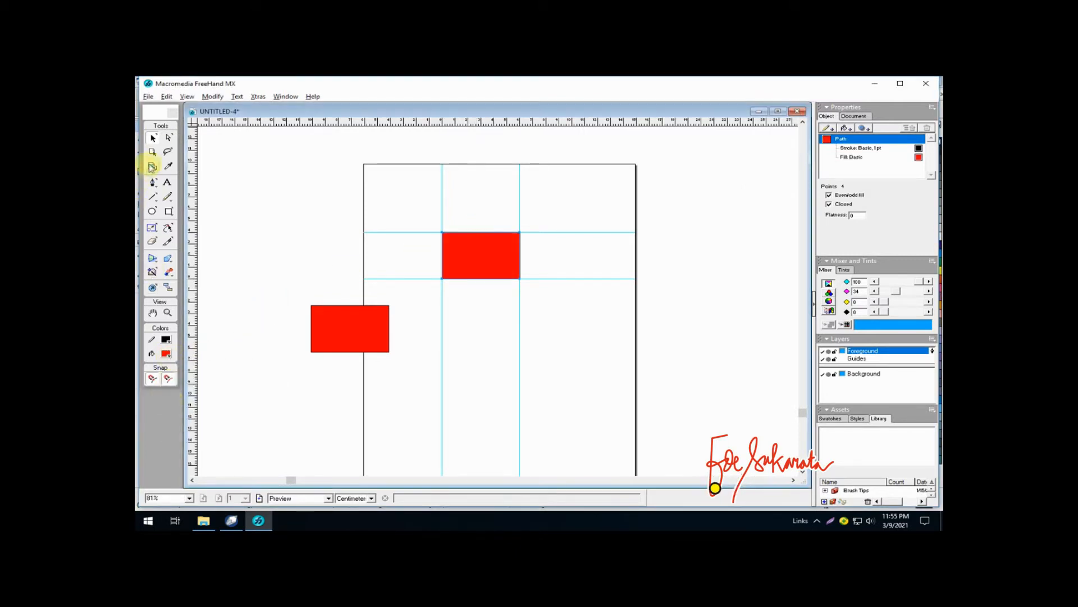
Step: Move the red pen-drawn path out of the guides and off the page, to the left of the other red rectangle
{"action": "left_click_drag", "start_coordinate": [470, 268], "coordinate": [288, 271]}
{"action": "left_click", "coordinate": [339, 326]}
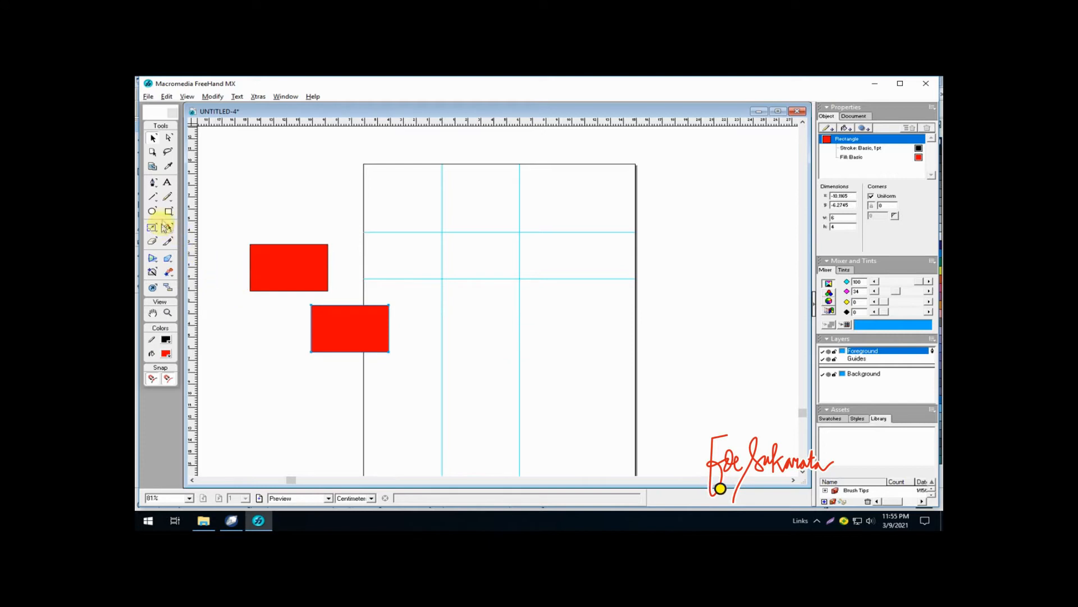
{"action": "left_click", "coordinate": [298, 270]}
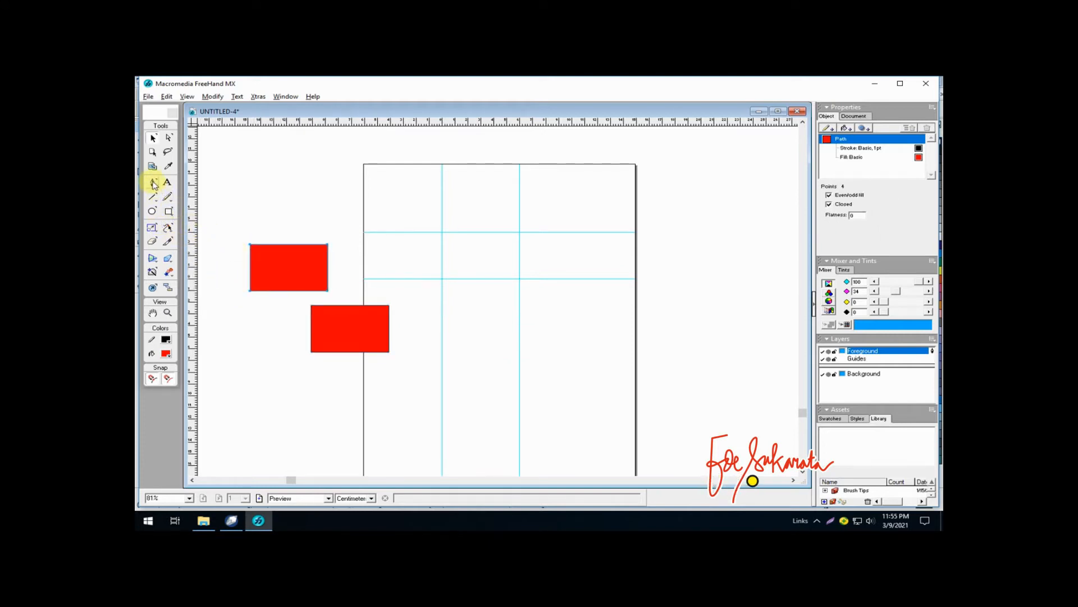
{"action": "left_click", "coordinate": [240, 182]}
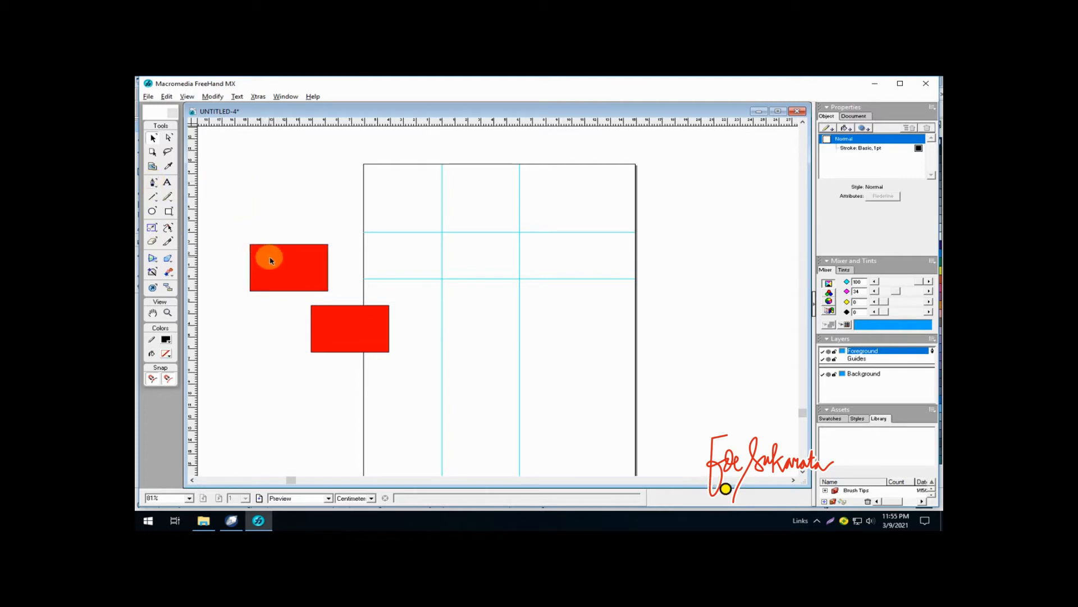
{"action": "left_click_drag", "start_coordinate": [270, 260], "coordinate": [238, 331]}
{"action": "left_click", "coordinate": [262, 269]}
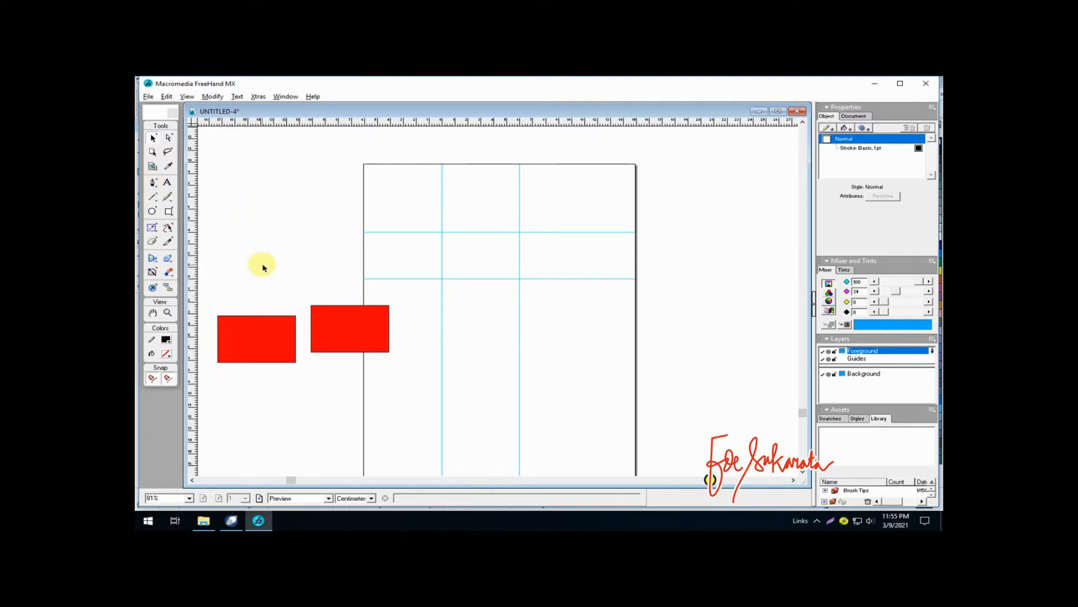
Step: Draw an ellipse about 7.4 by 4.8 cm in the lower right of the guide area and fill it with blue
{"action": "left_click", "coordinate": [154, 212]}
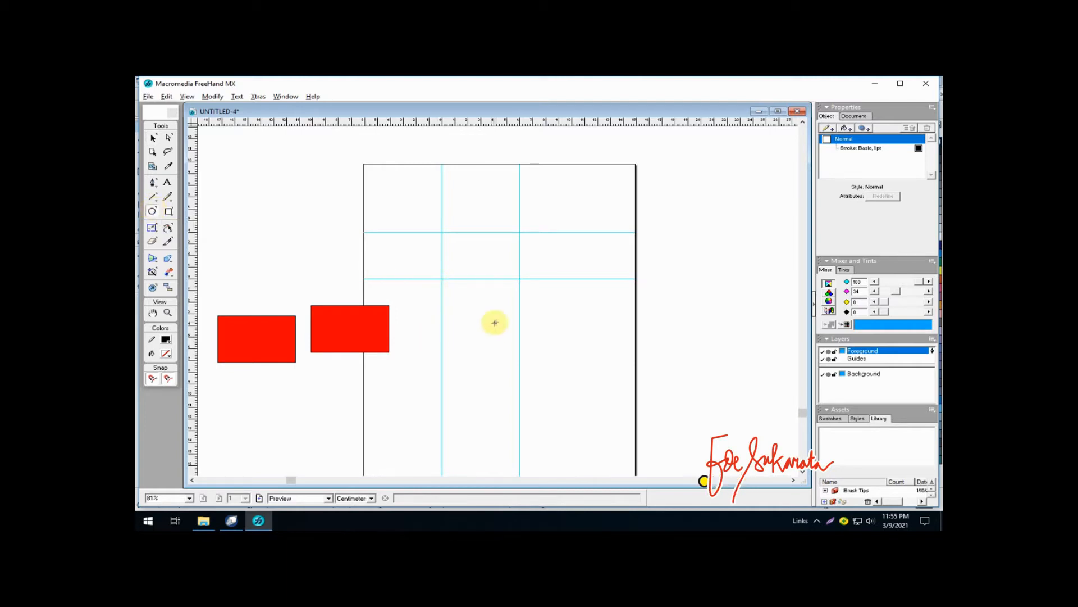
{"action": "left_click_drag", "start_coordinate": [507, 314], "coordinate": [602, 370]}
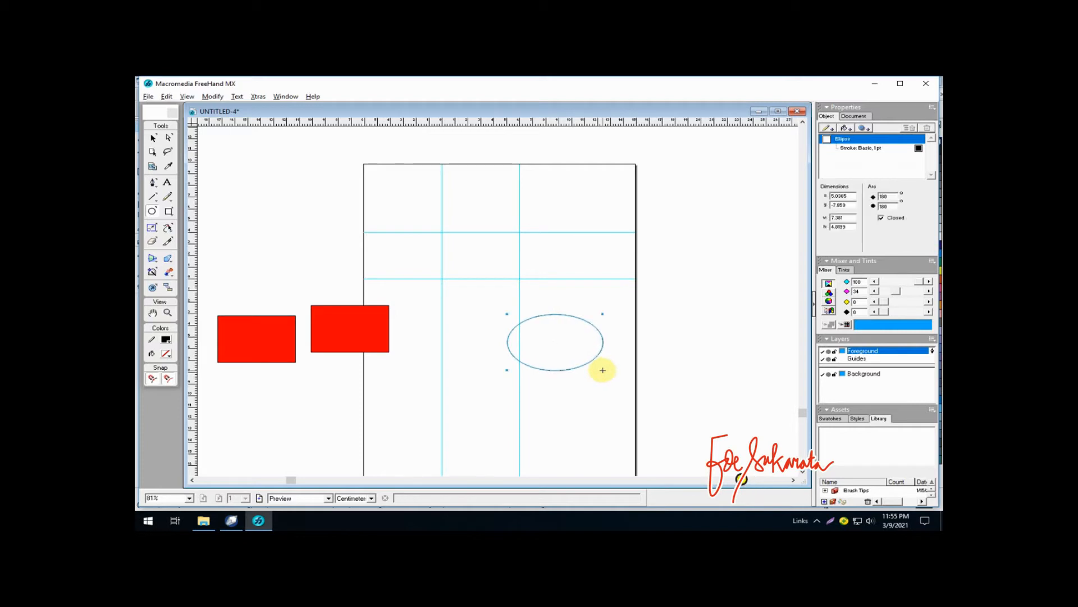
{"action": "left_click", "coordinate": [167, 354]}
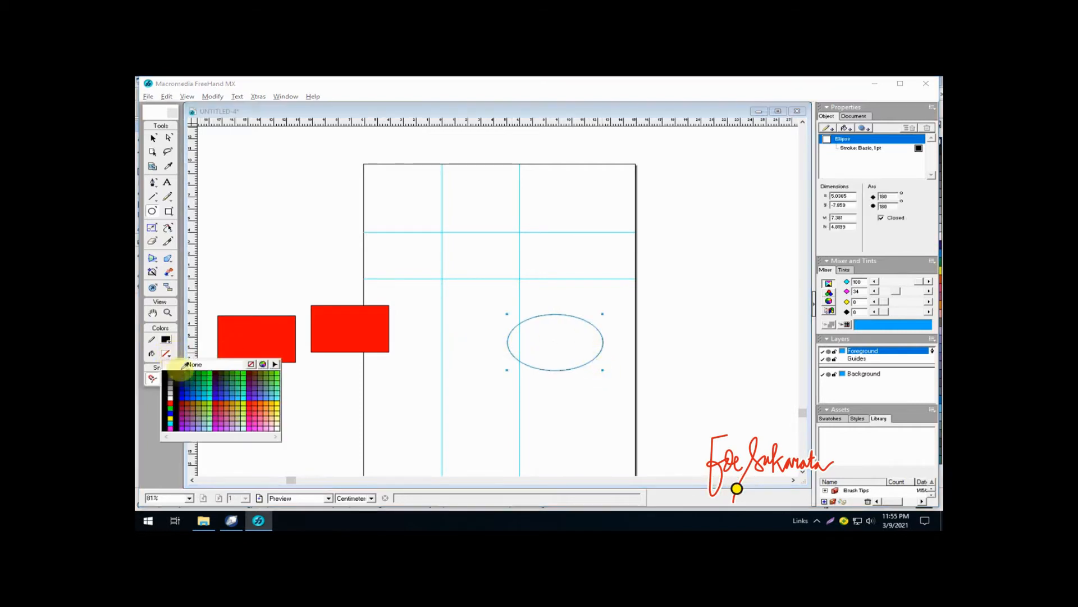
{"action": "left_click", "coordinate": [170, 413]}
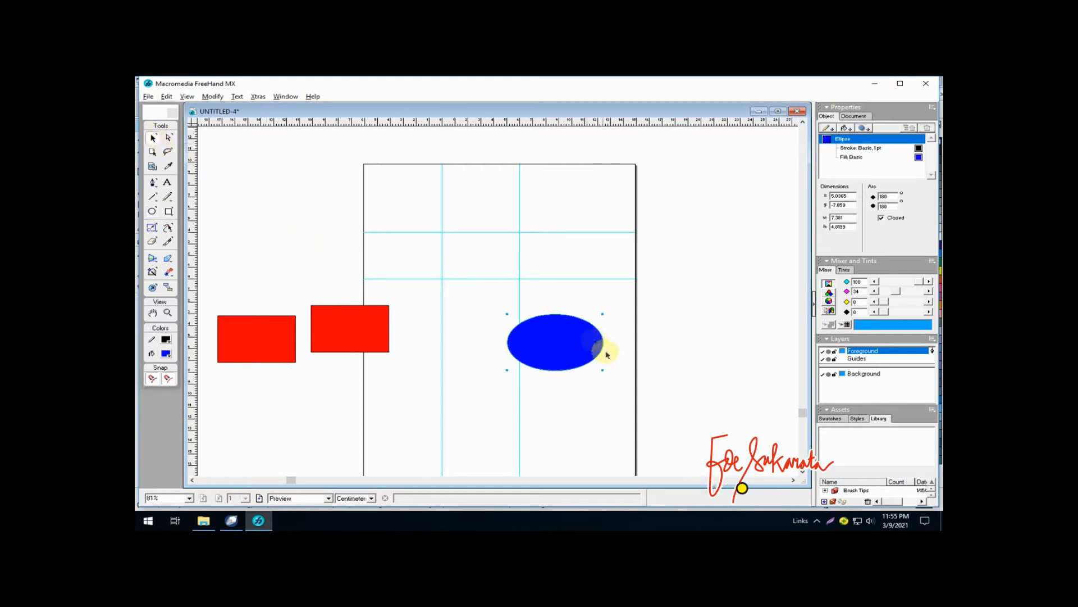
Step: Set the blue ellipse's width to 6 cm and height to 4 cm, and move it down and right onto the page's right edge
{"action": "left_click_drag", "start_coordinate": [569, 361], "coordinate": [569, 360]}
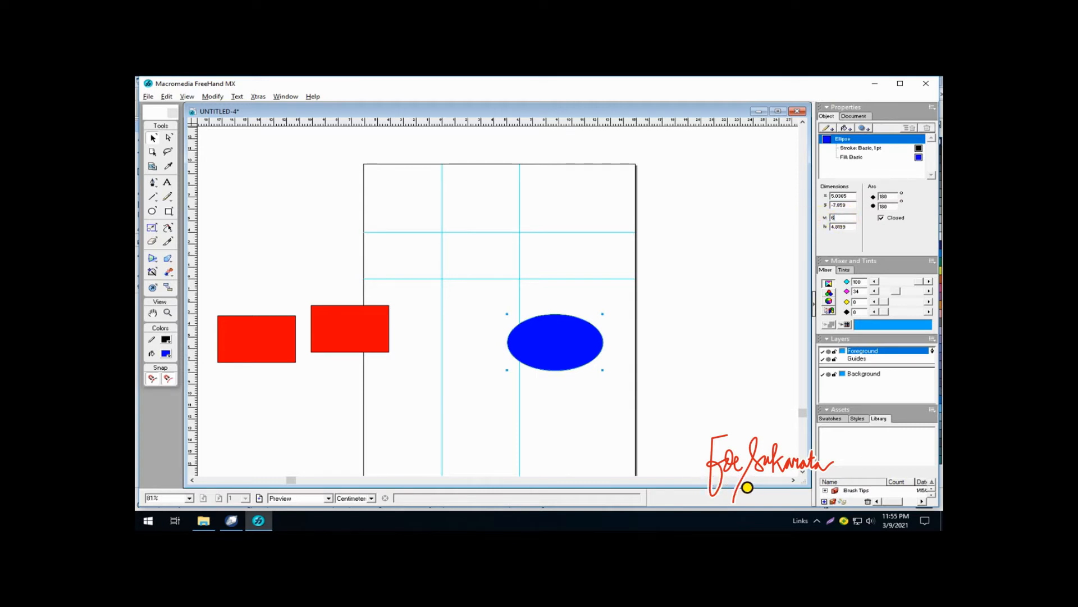
{"action": "key", "text": "Return"}
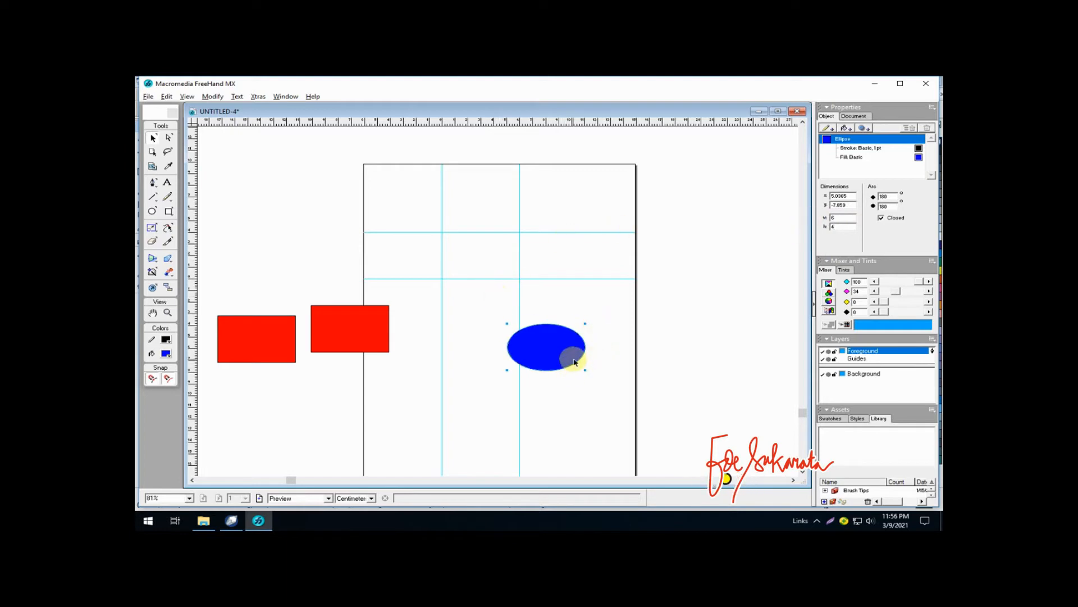
{"action": "left_click", "coordinate": [554, 348]}
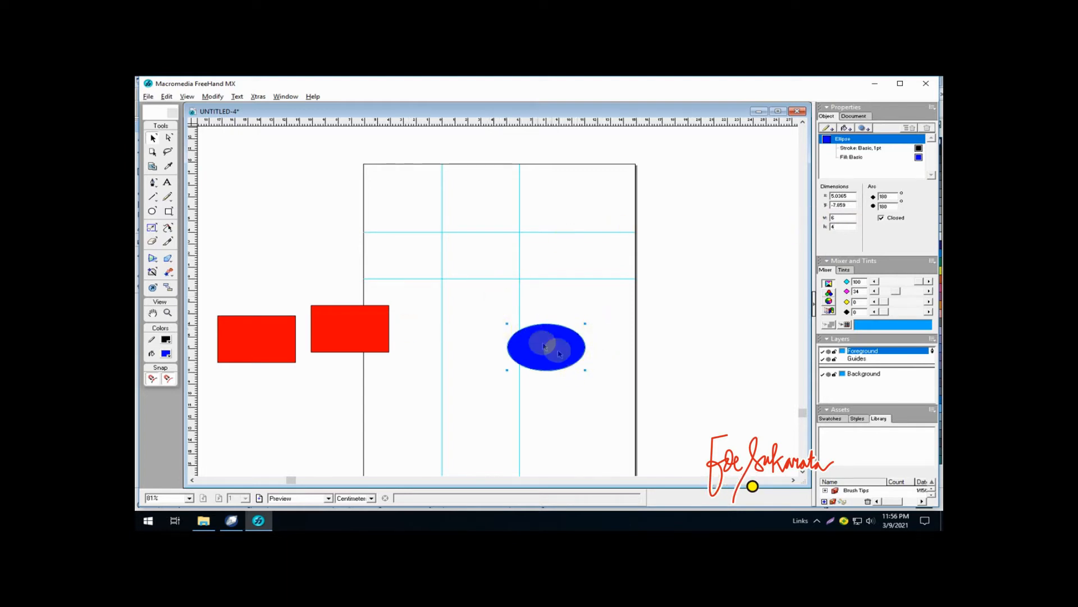
{"action": "left_click_drag", "start_coordinate": [571, 355], "coordinate": [623, 387]}
{"action": "left_click", "coordinate": [568, 309]}
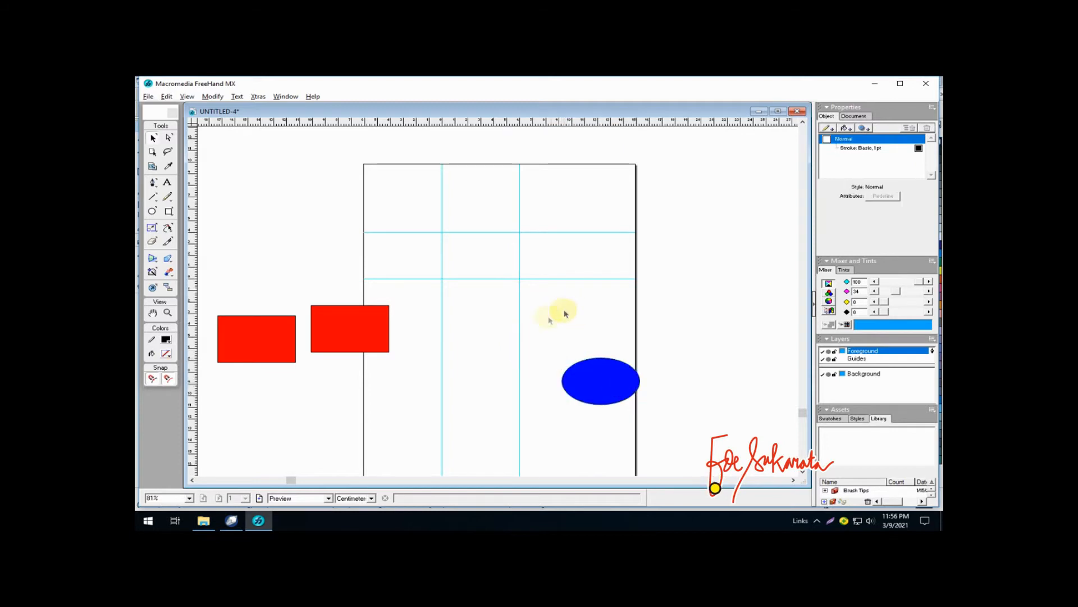
Step: Draw a closed triangle with the Bezigon tool, about 5.3 cm wide and 5.9 cm high, below the lower horizontal guide and fill it black
{"action": "left_click", "coordinate": [152, 183]}
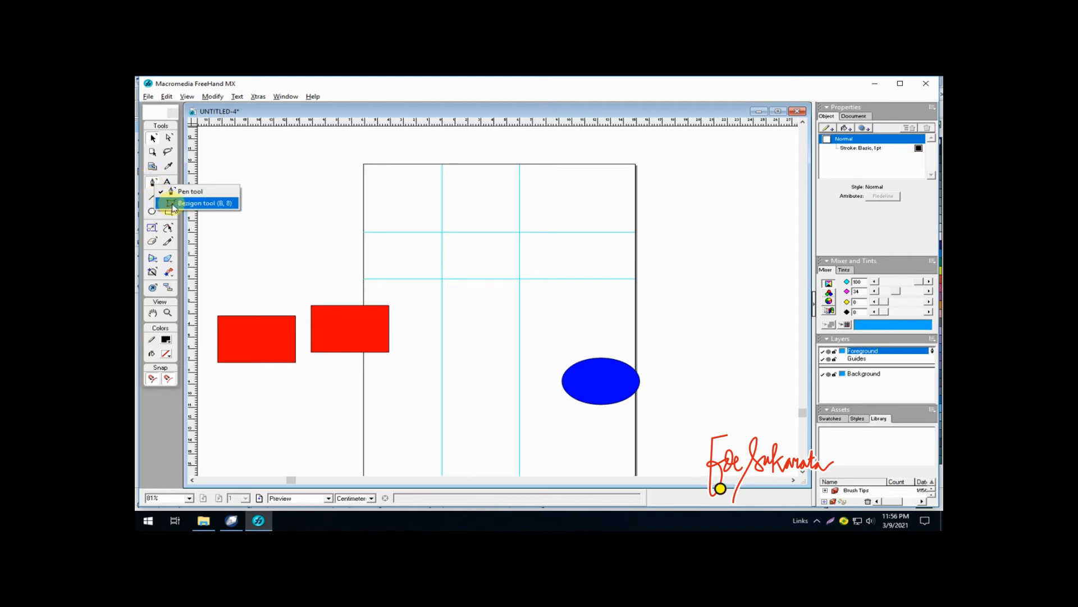
{"action": "left_click", "coordinate": [196, 204]}
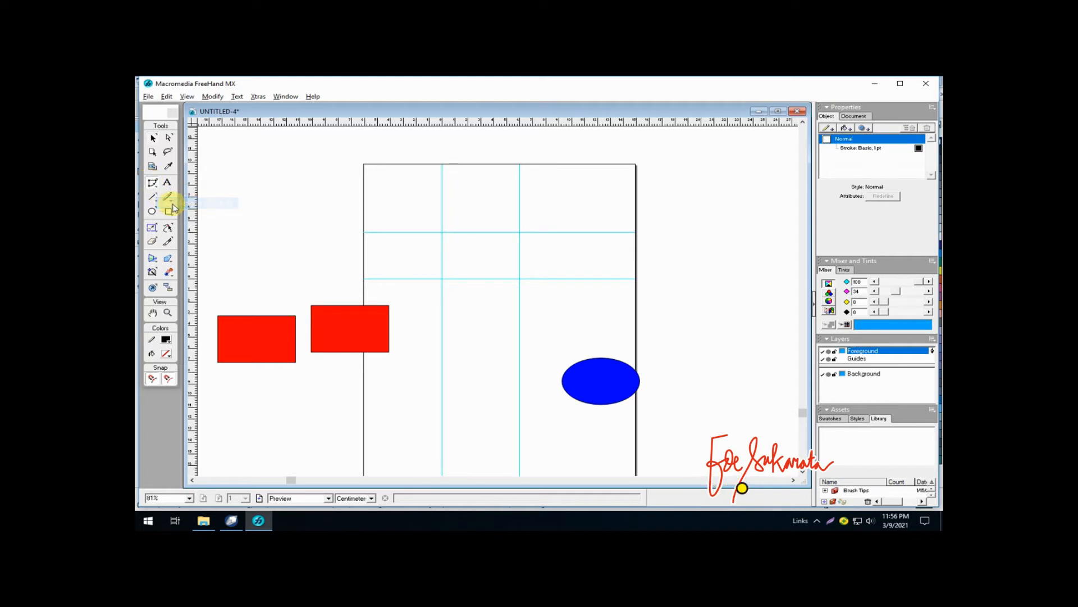
{"action": "left_click", "coordinate": [467, 362]}
{"action": "left_click", "coordinate": [497, 293]}
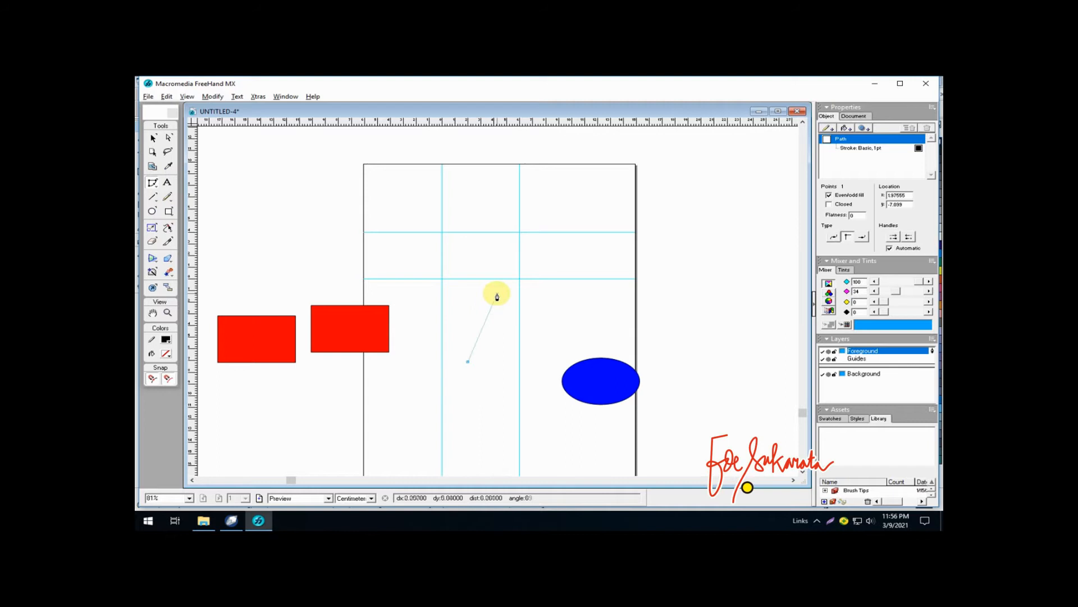
{"action": "left_click", "coordinate": [537, 363]}
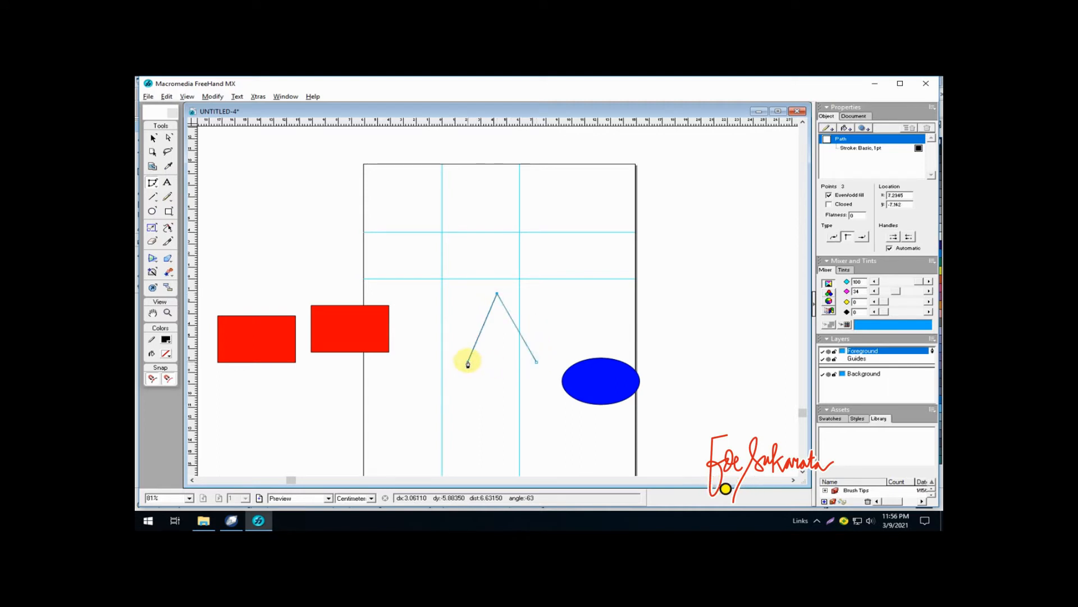
{"action": "left_click", "coordinate": [468, 362]}
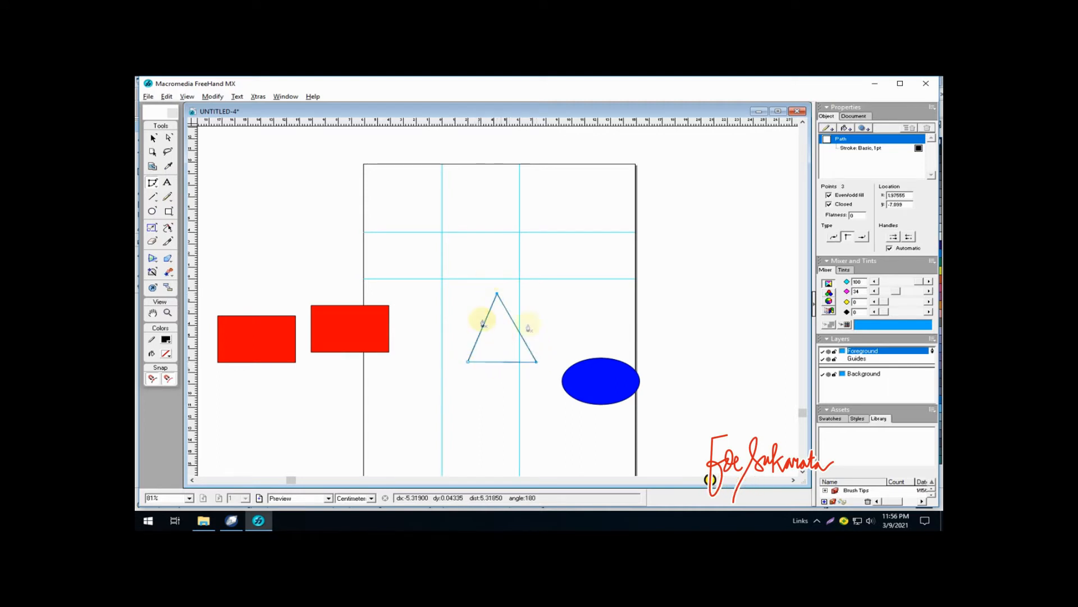
{"action": "left_click", "coordinate": [166, 355]}
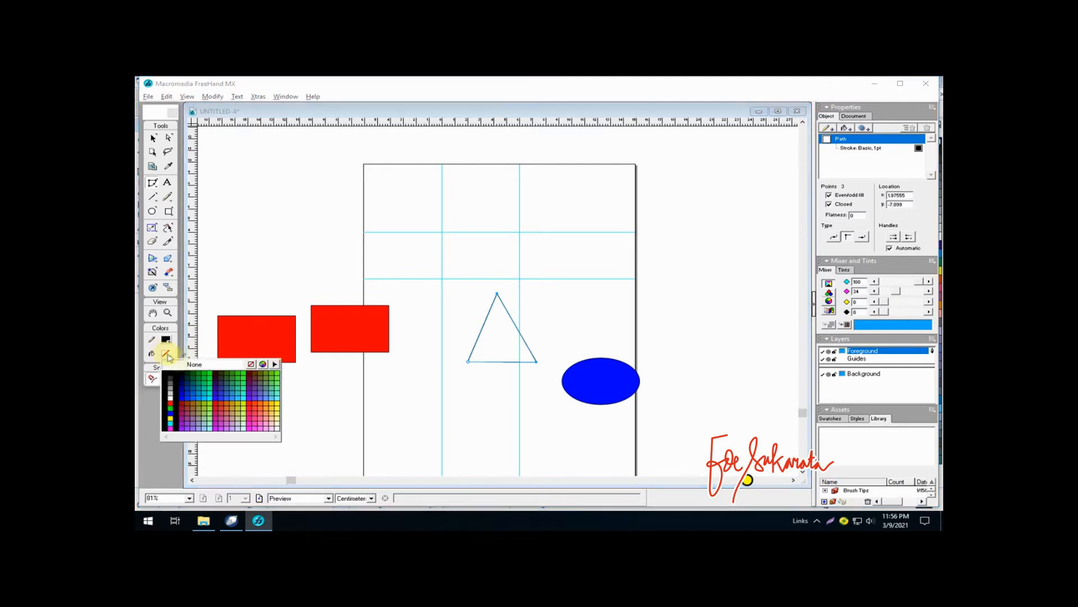
{"action": "left_click", "coordinate": [167, 365]}
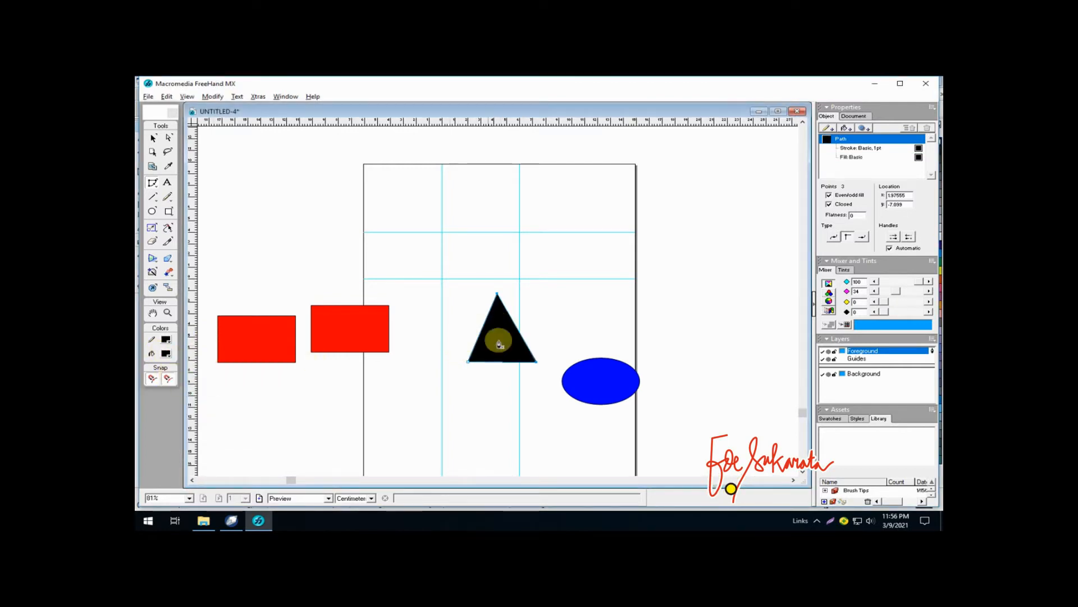
Step: Draw a closed narrow triangle with the Pen tool beside the page, above the two red rectangles, and fill it black
{"action": "left_click_drag", "start_coordinate": [153, 185], "coordinate": [185, 188]}
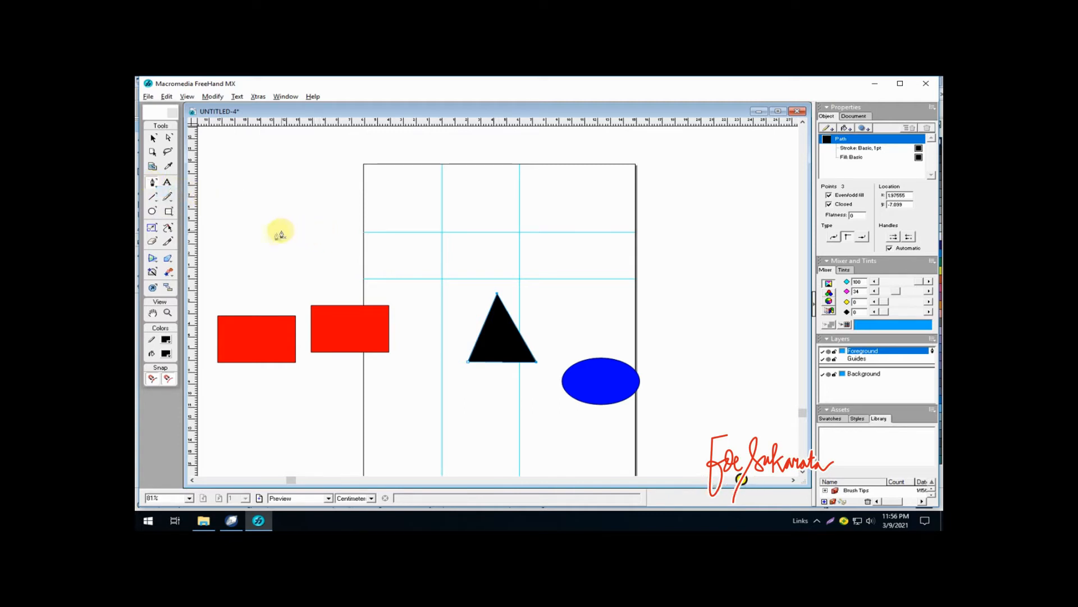
{"action": "left_click", "coordinate": [264, 283]}
{"action": "left_click", "coordinate": [297, 204]}
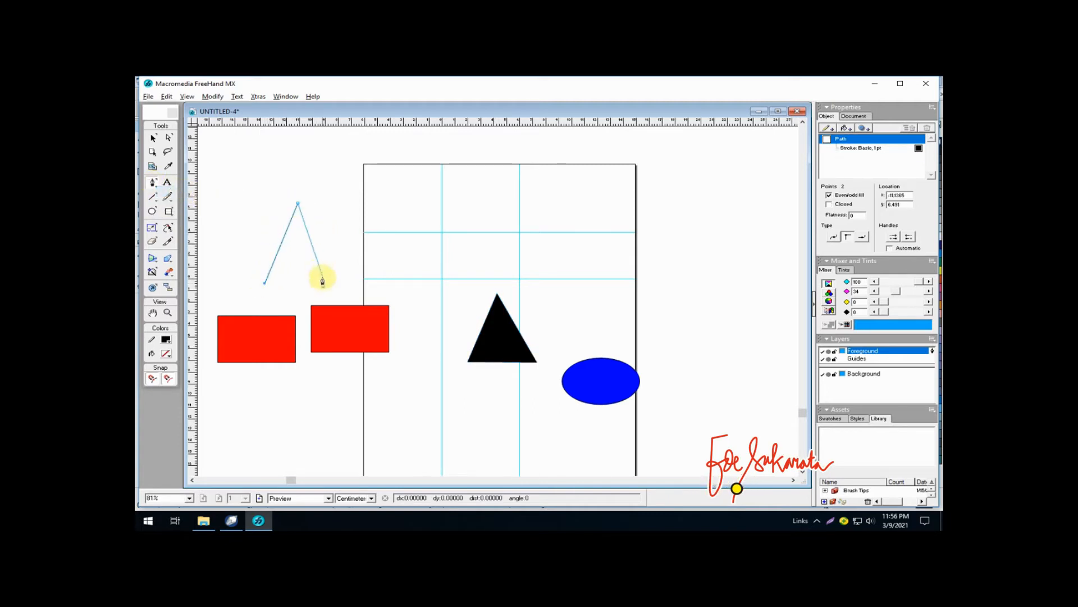
{"action": "left_click", "coordinate": [325, 292]}
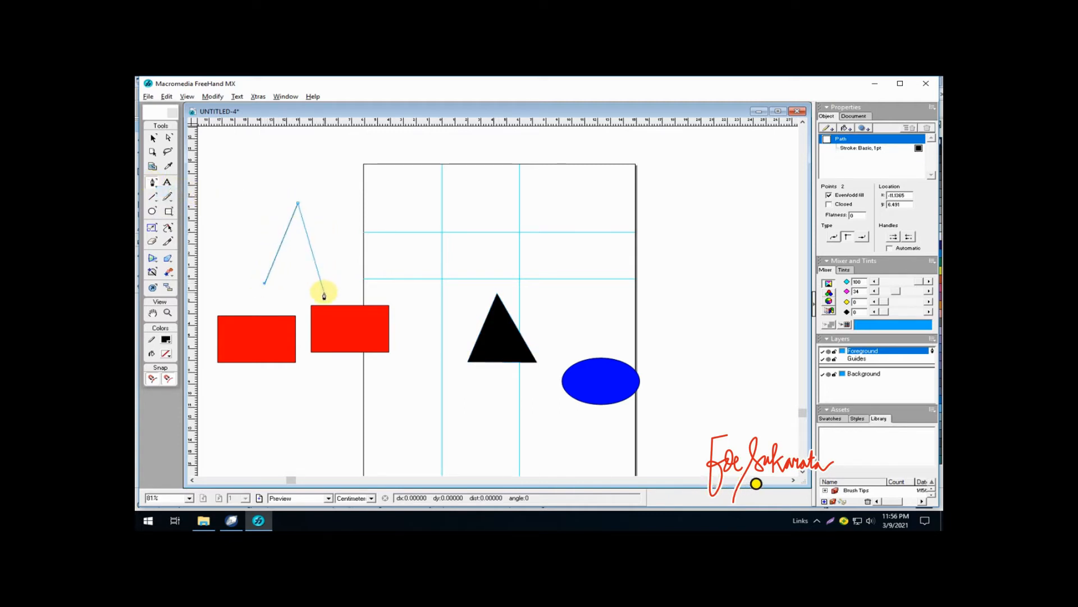
{"action": "left_click", "coordinate": [265, 284]}
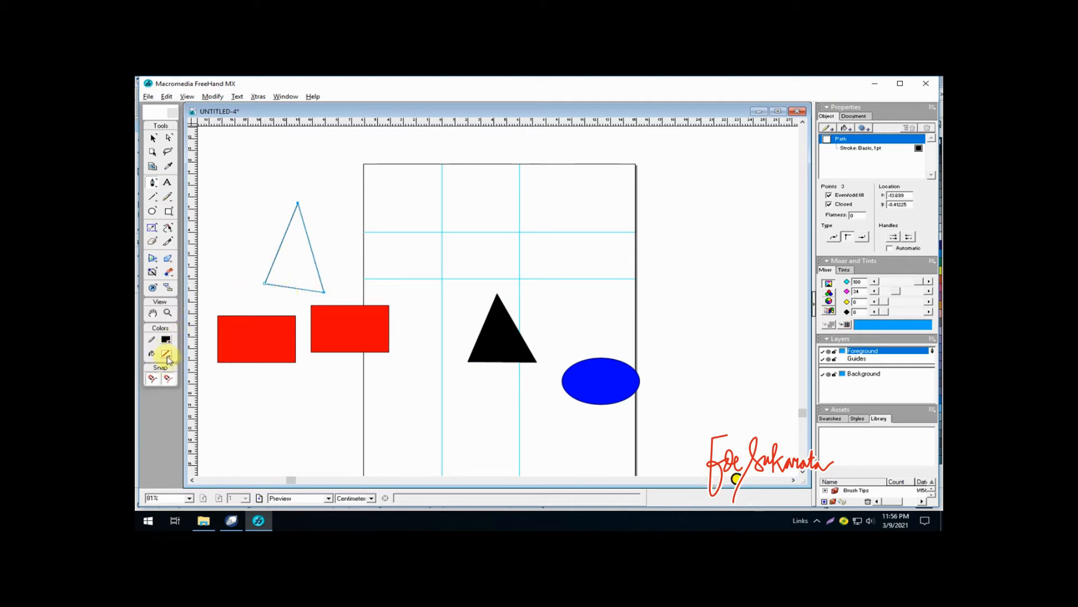
{"action": "left_click", "coordinate": [166, 353]}
{"action": "left_click", "coordinate": [178, 376]}
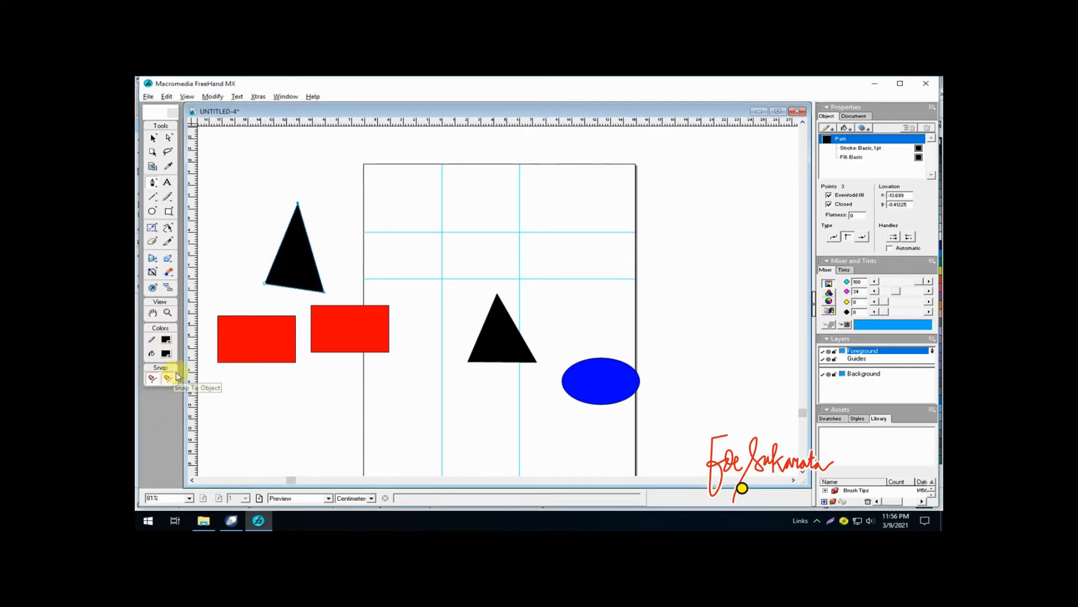
Step: Move the narrow black triangle down over the outer red rectangle, and move the blue ellipse off the page to just below the red rectangles
{"action": "left_click", "coordinate": [153, 137]}
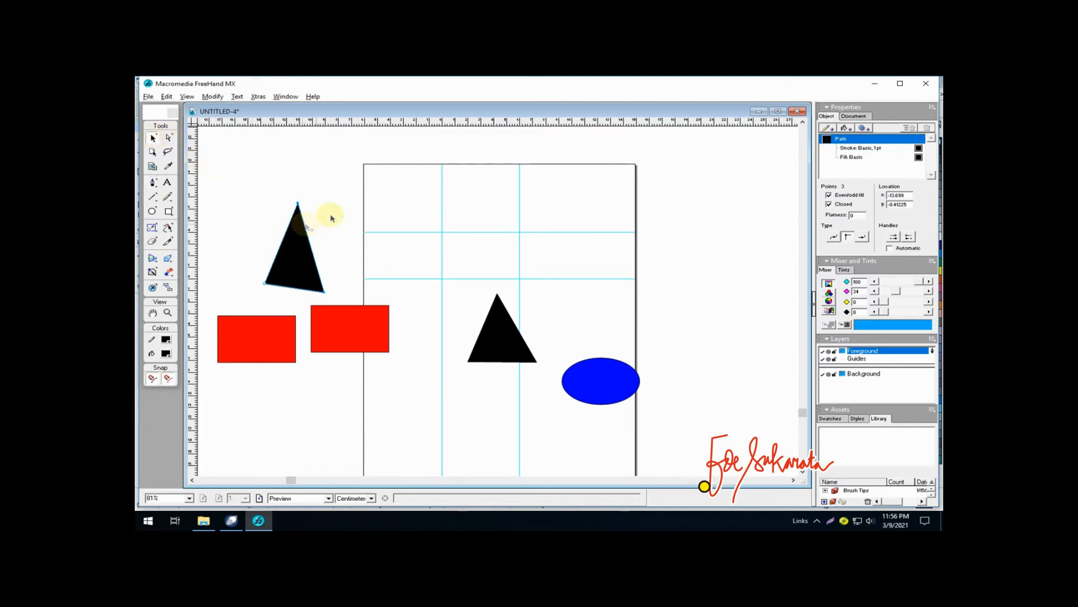
{"action": "left_click_drag", "start_coordinate": [295, 263], "coordinate": [283, 318]}
{"action": "left_click", "coordinate": [611, 392]}
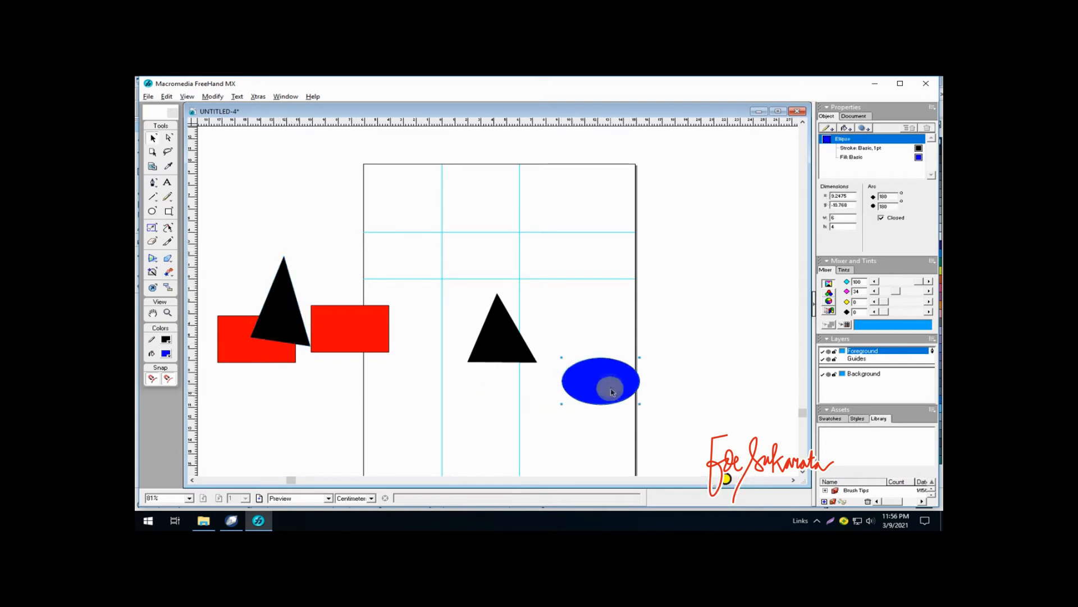
{"action": "left_click_drag", "start_coordinate": [613, 392], "coordinate": [298, 365]}
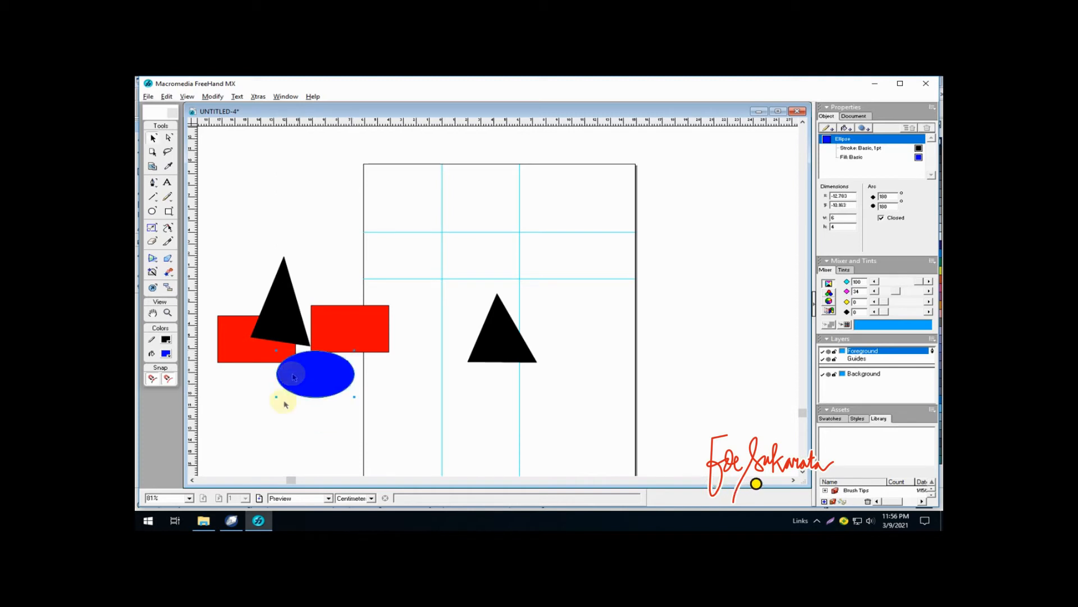
Step: Fill the red rectangle nearest the page with green and move it left so it overlaps the upper part of the other red rectangle
{"action": "left_click_drag", "start_coordinate": [348, 327], "coordinate": [309, 317]}
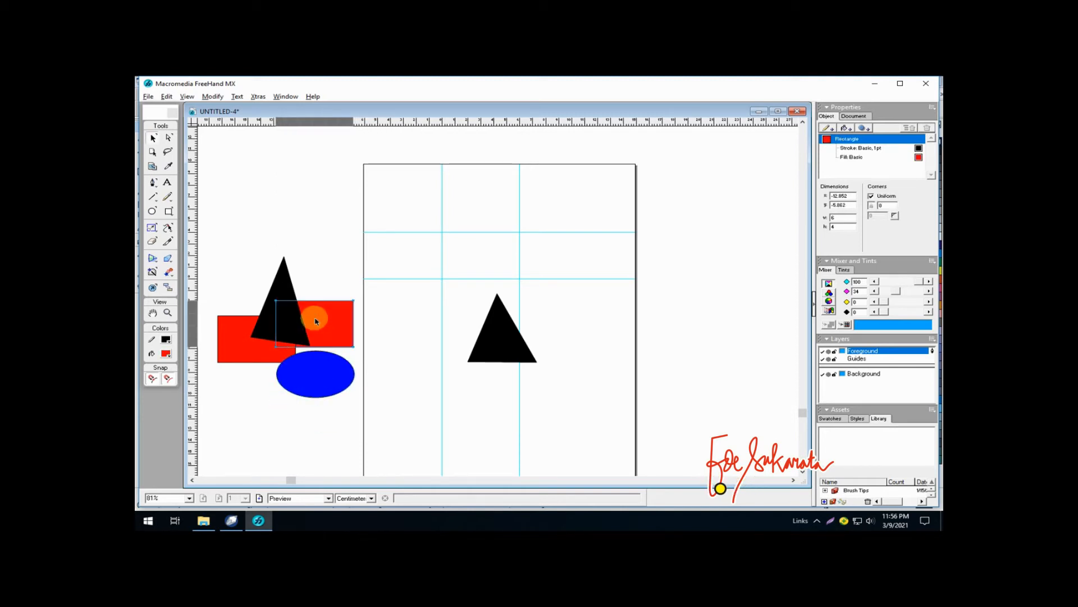
{"action": "left_click", "coordinate": [166, 354]}
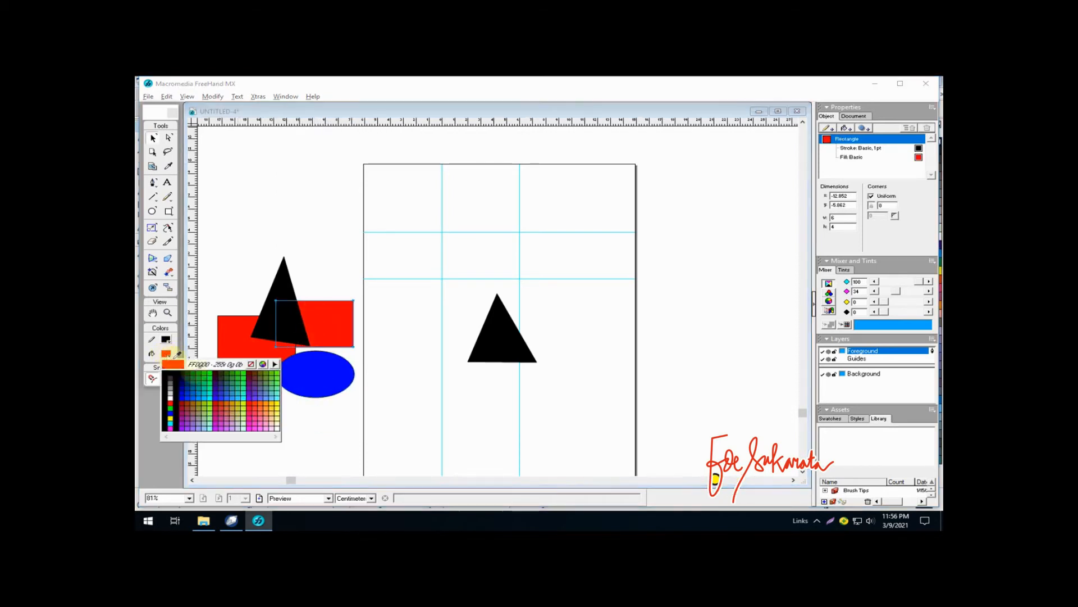
{"action": "left_click", "coordinate": [171, 413]}
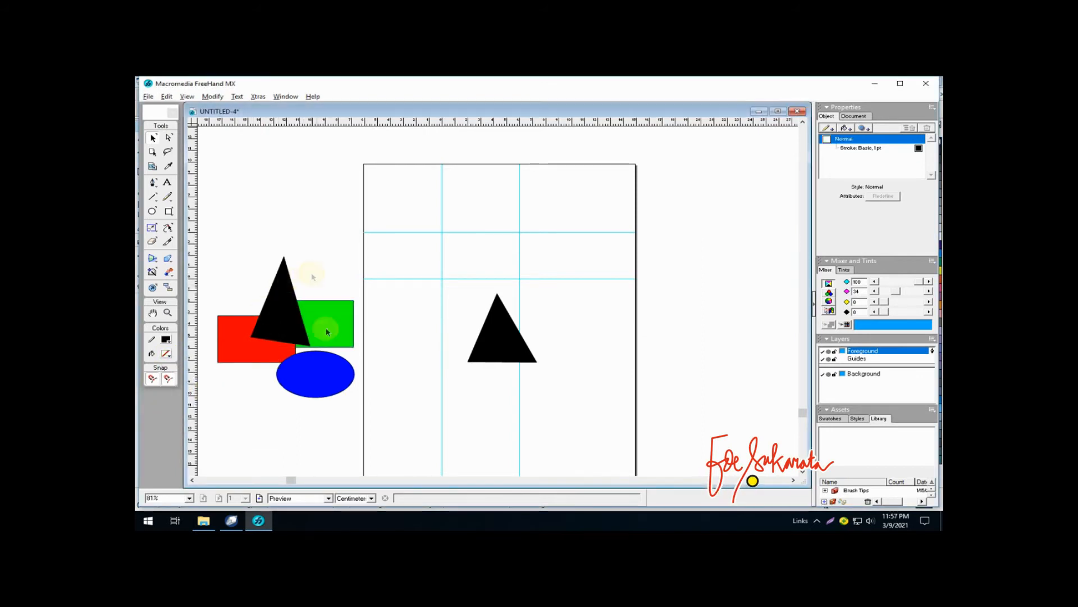
{"action": "left_click_drag", "start_coordinate": [328, 323], "coordinate": [255, 315]}
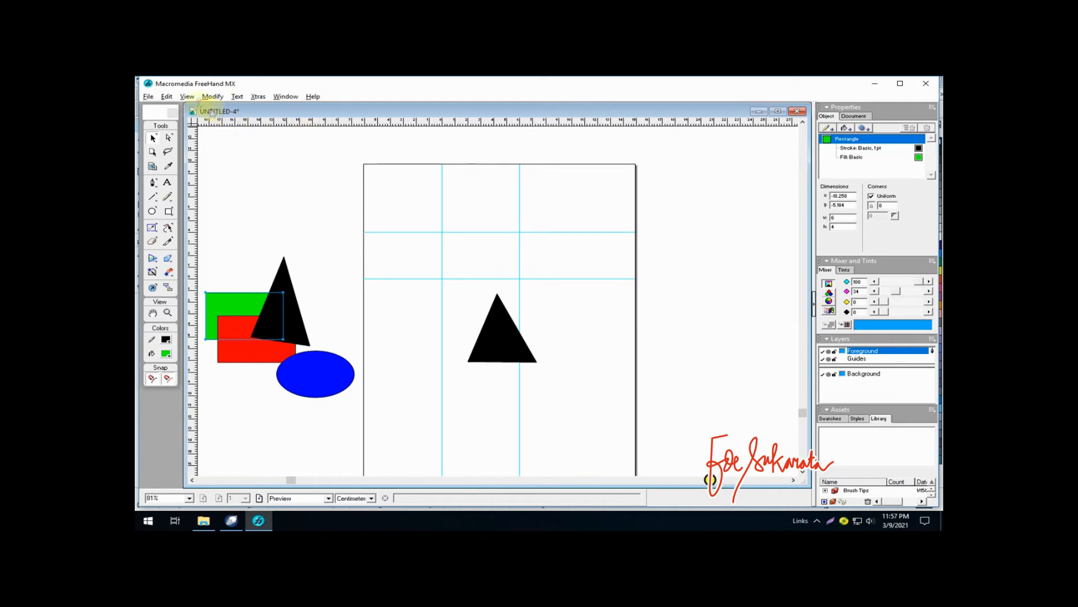
Step: Open the Scale transform settings for the green rectangle
{"action": "left_click", "coordinate": [167, 98]}
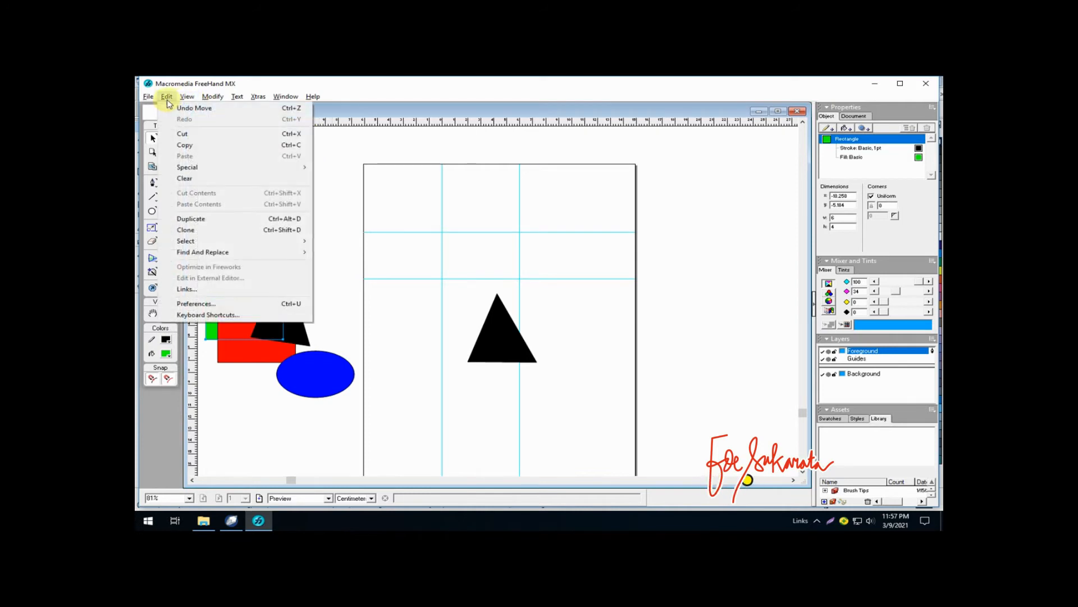
{"action": "mouse_move", "coordinate": [187, 100]}
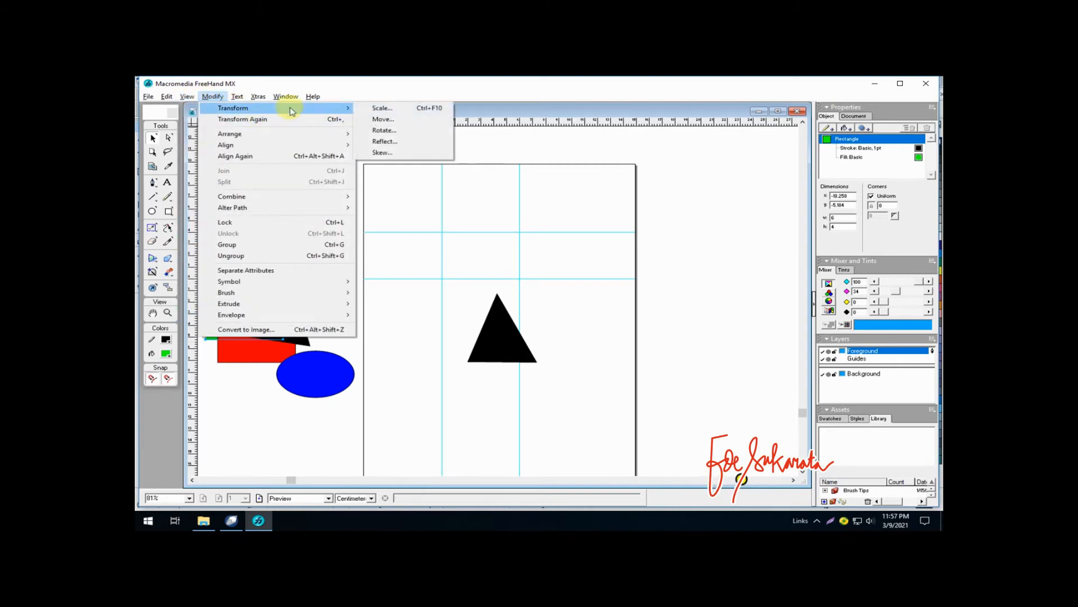
{"action": "left_click", "coordinate": [387, 108]}
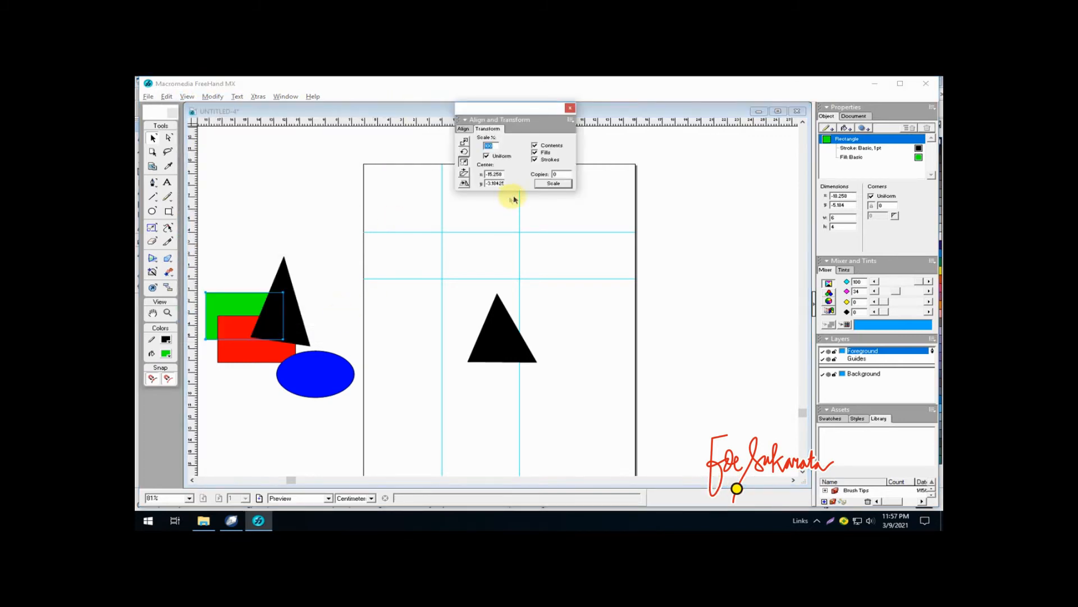
Step: Nudge the narrow triangle down and right, and enlarge the green rectangle to about 14.9 by 13.8 cm behind the overlapping shapes
{"action": "left_click_drag", "start_coordinate": [283, 340], "coordinate": [296, 353]}
{"action": "left_click", "coordinate": [234, 306]}
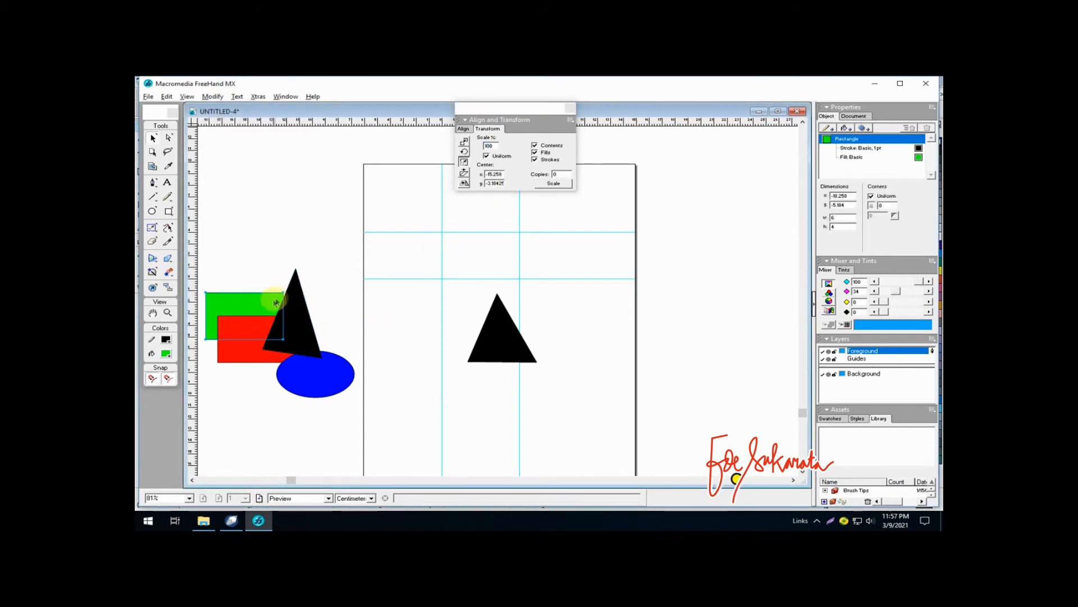
{"action": "left_click_drag", "start_coordinate": [284, 294], "coordinate": [401, 249]}
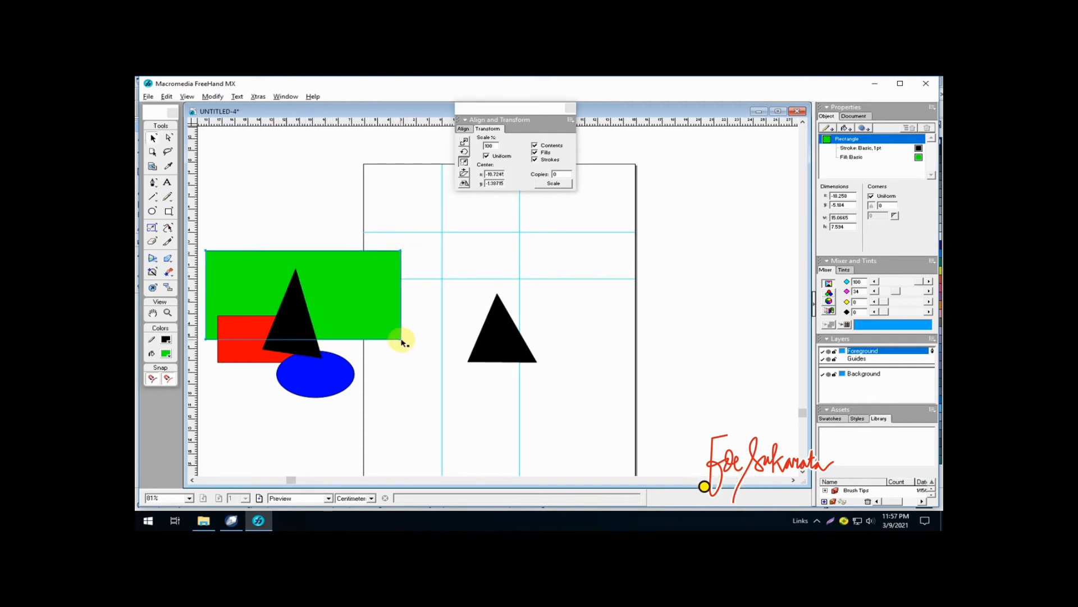
{"action": "left_click_drag", "start_coordinate": [401, 339], "coordinate": [398, 412]}
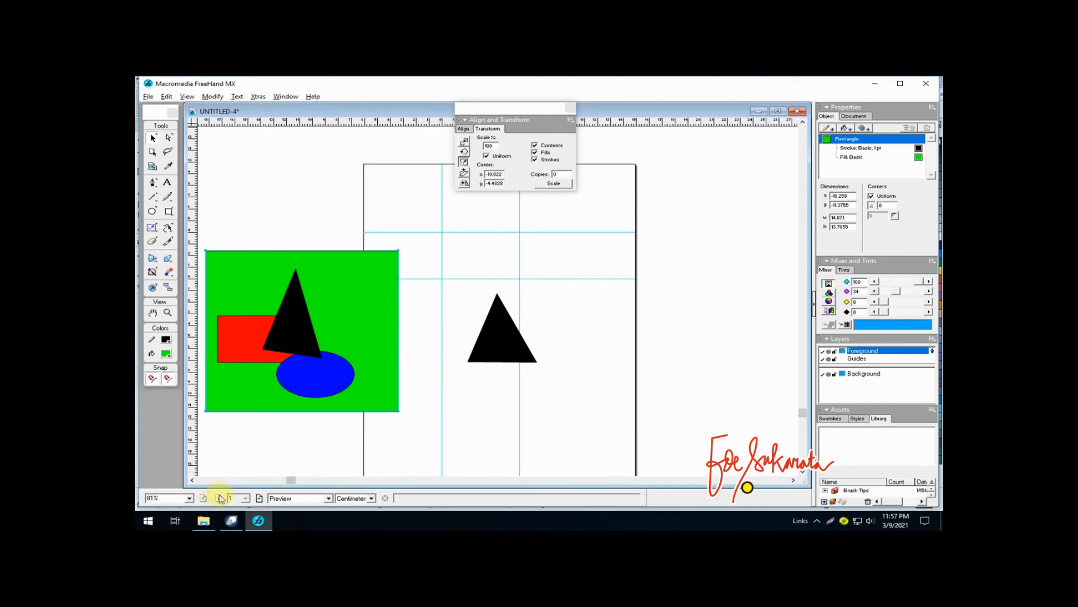
Step: Move the green rectangle and the three shapes on it together up and left, clear of the page, and close the transform settings
{"action": "left_click", "coordinate": [191, 481]}
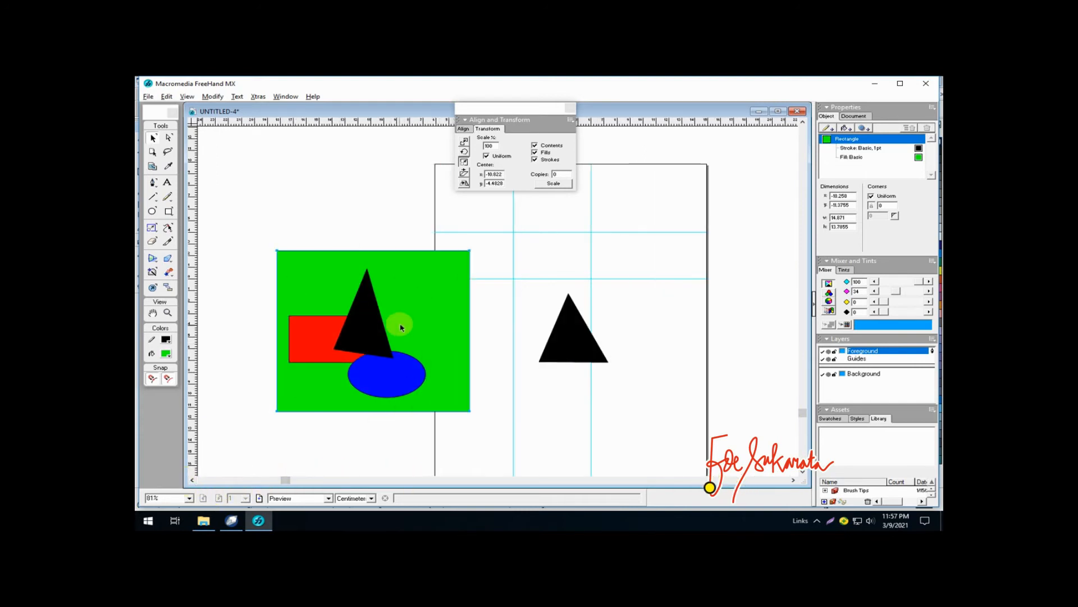
{"action": "left_click_drag", "start_coordinate": [259, 235], "coordinate": [489, 455]}
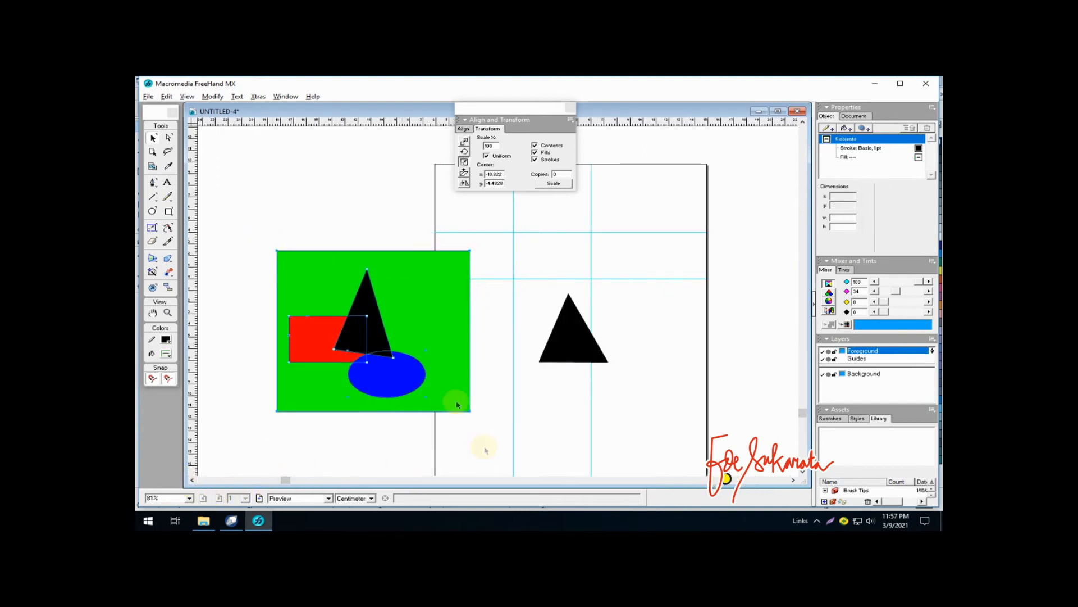
{"action": "left_click_drag", "start_coordinate": [418, 321], "coordinate": [313, 242]}
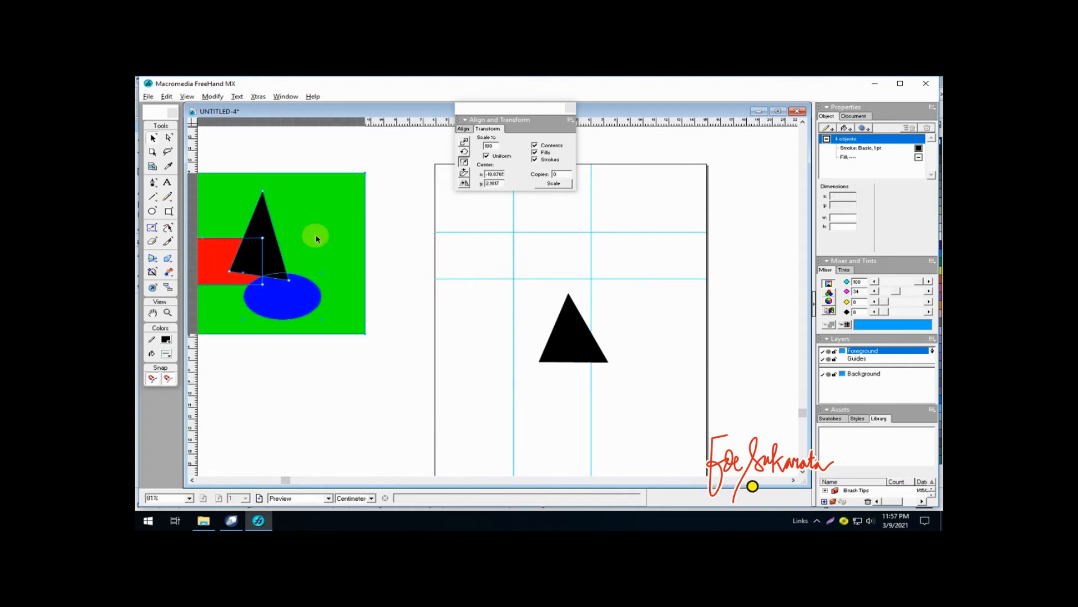
{"action": "left_click", "coordinate": [573, 108]}
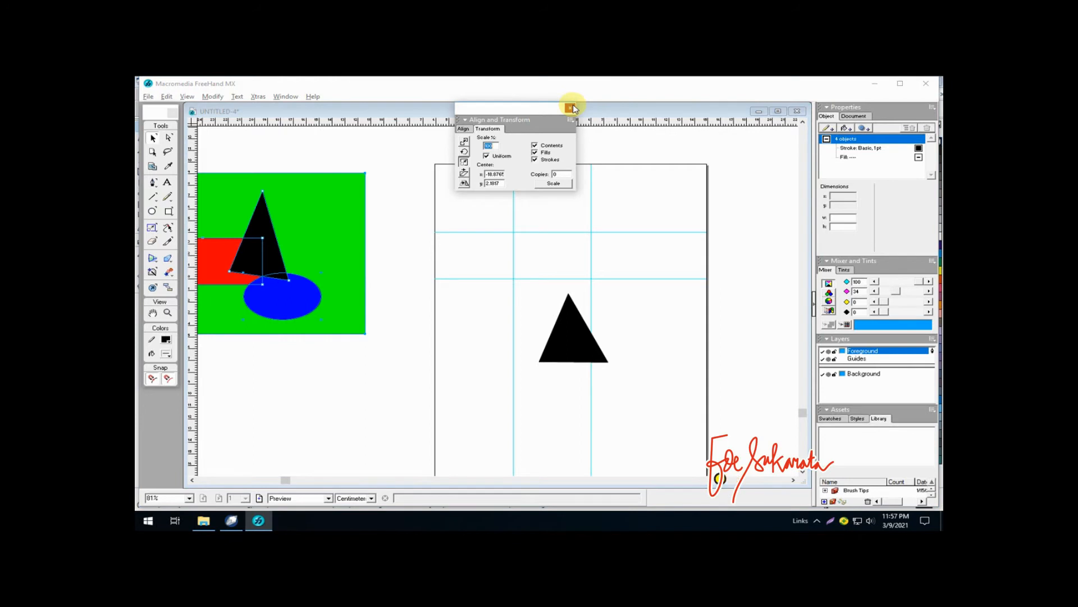
{"action": "left_click", "coordinate": [573, 108]}
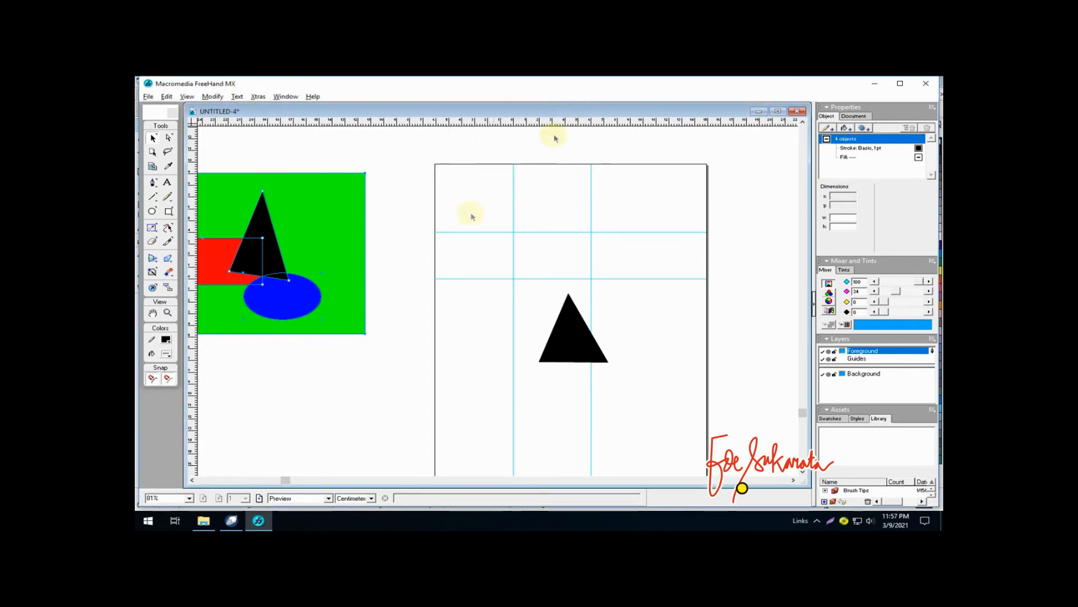
{"action": "left_click", "coordinate": [390, 264]}
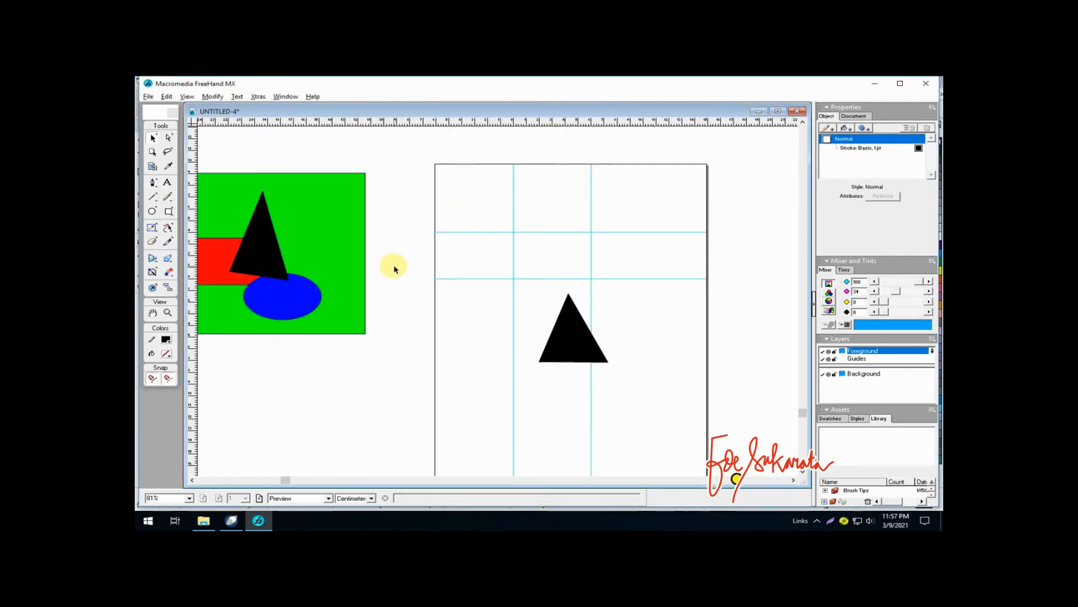
Step: Draw a nearly round ellipse about 6.1 by 6.3 cm beside the page, below the green rectangle, and fill it green
{"action": "left_click", "coordinate": [153, 211]}
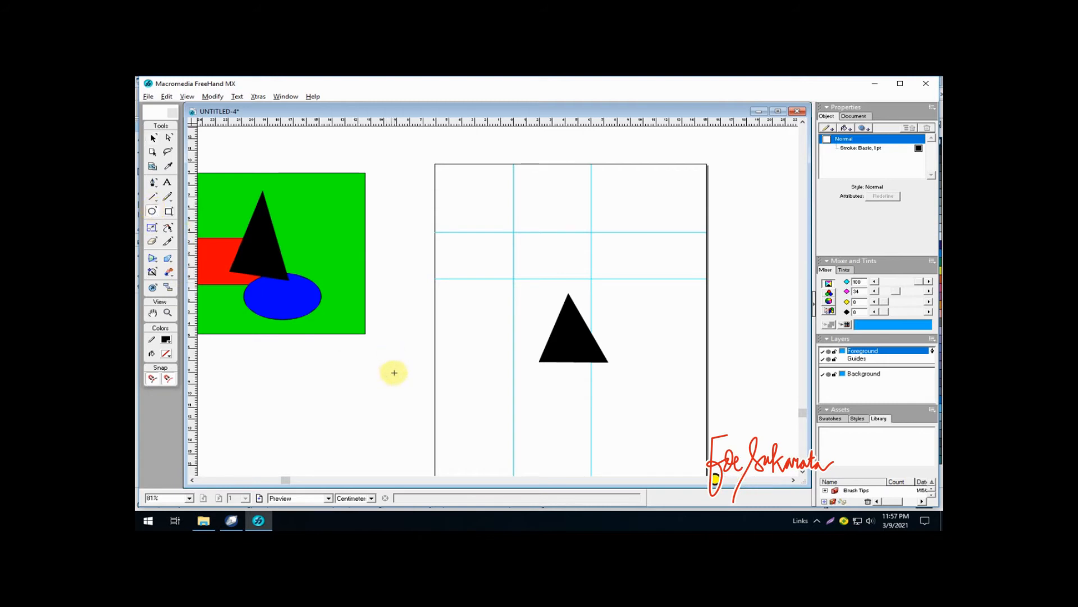
{"action": "left_click_drag", "start_coordinate": [326, 382], "coordinate": [405, 454]}
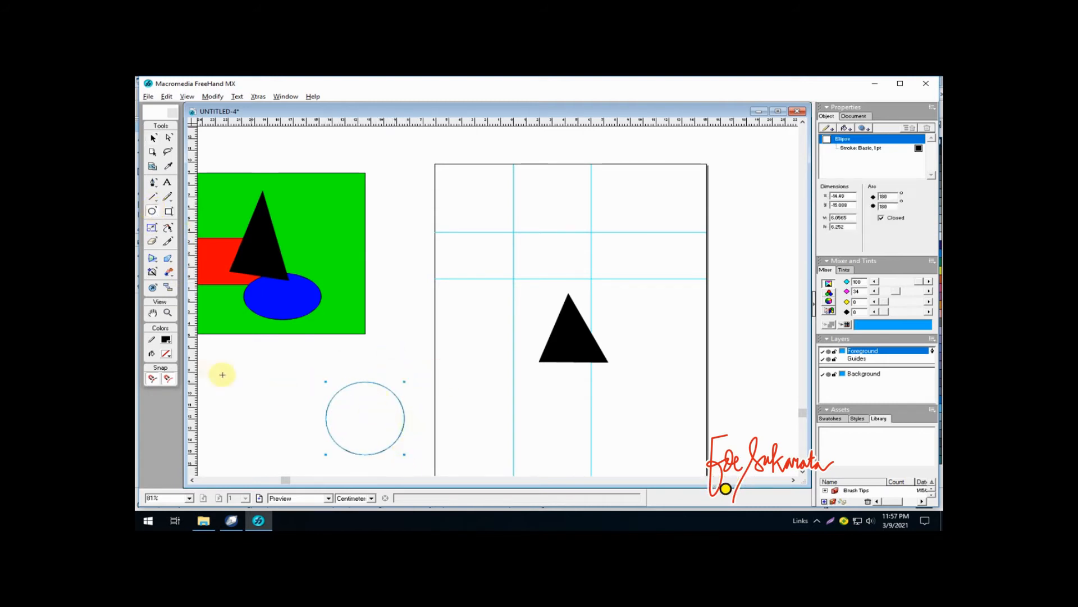
{"action": "left_click", "coordinate": [166, 354]}
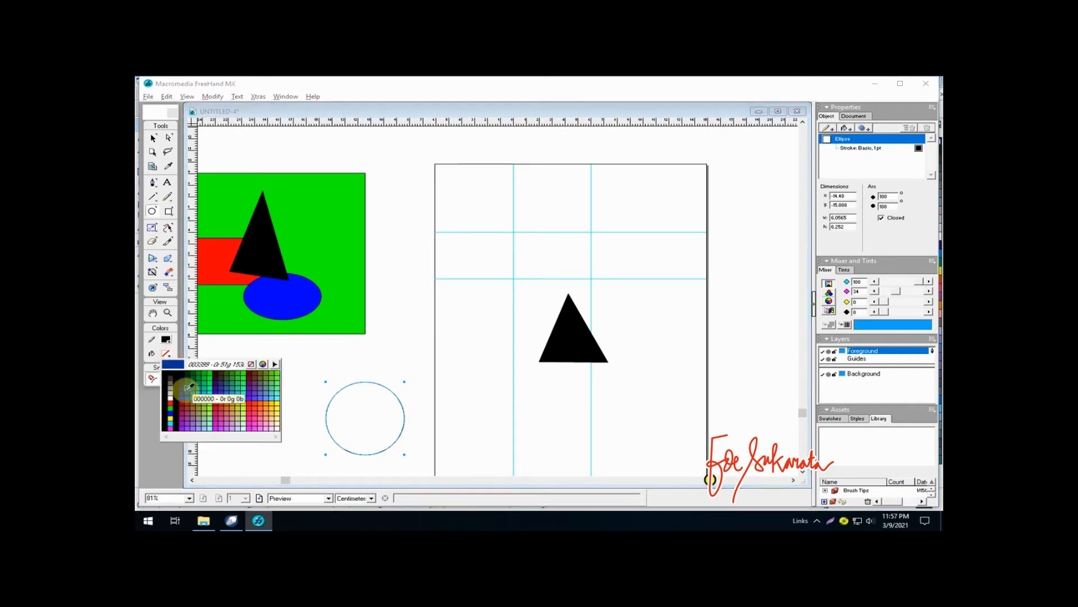
{"action": "left_click", "coordinate": [171, 405]}
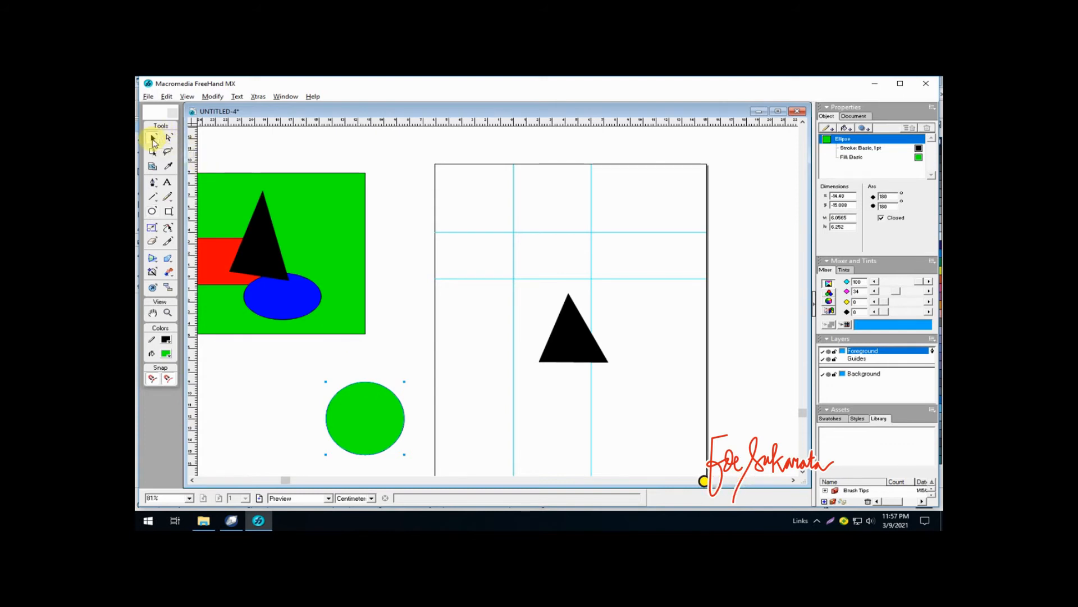
Step: Change the round green ellipse's fill to a linear green-to-white gradient and tilt its direction to about 22 degrees
{"action": "left_click", "coordinate": [854, 158]}
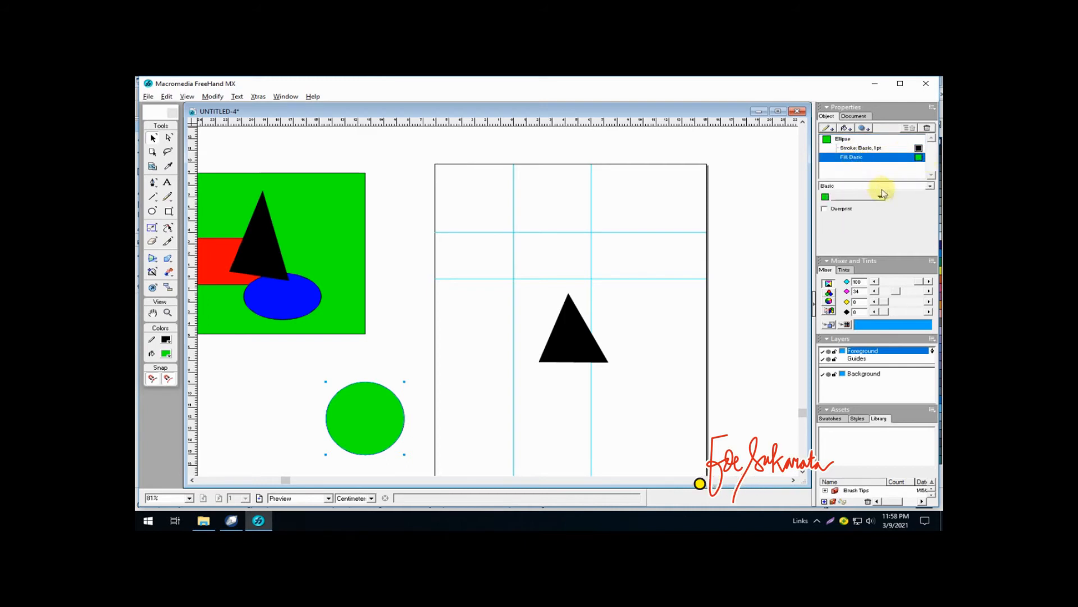
{"action": "left_click", "coordinate": [932, 187]}
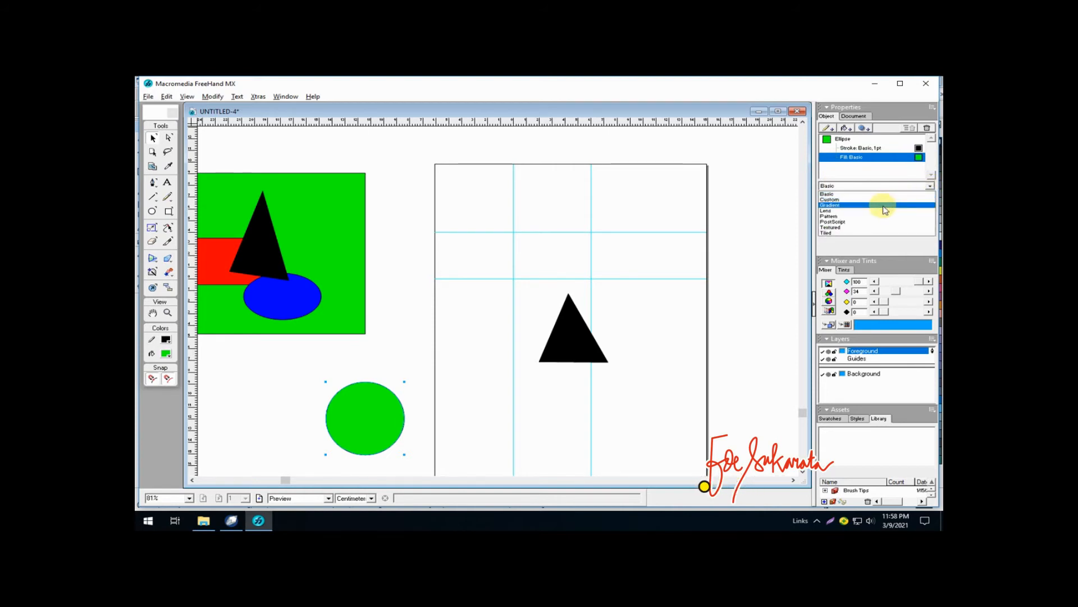
{"action": "left_click", "coordinate": [885, 206]}
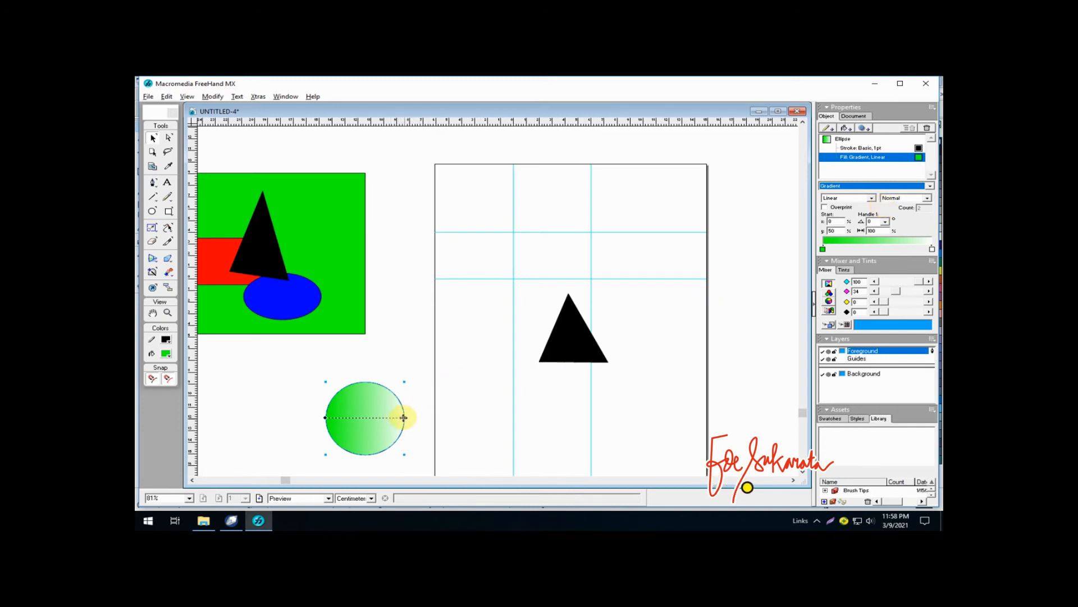
{"action": "mouse_move", "coordinate": [404, 417]}
{"action": "left_mouse_down"}
{"action": "mouse_move", "coordinate": [382, 417]}
{"action": "mouse_move", "coordinate": [410, 418]}
{"action": "mouse_move", "coordinate": [398, 399]}
{"action": "left_mouse_up"}
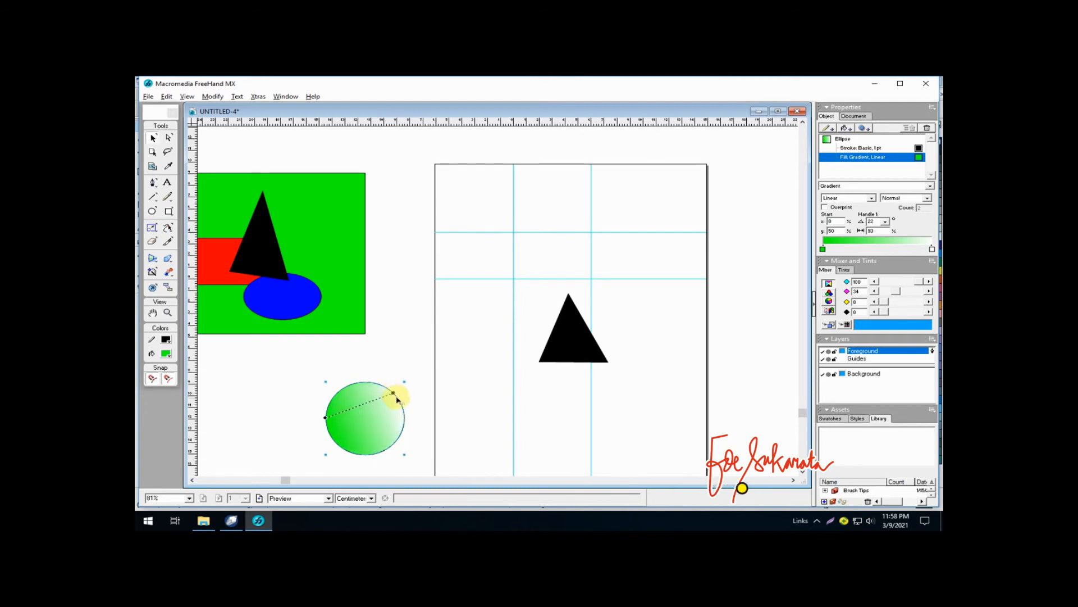
Step: Switch the ellipse's gradient to Radial and shift its white centre toward the shape's upper right
{"action": "left_click", "coordinate": [873, 199]}
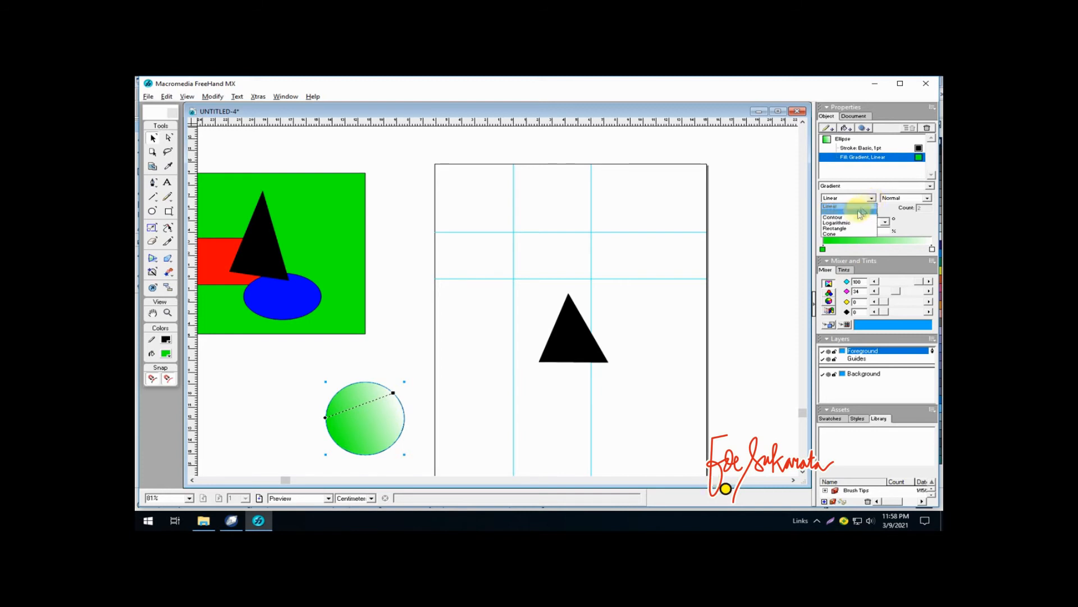
{"action": "left_click", "coordinate": [859, 212]}
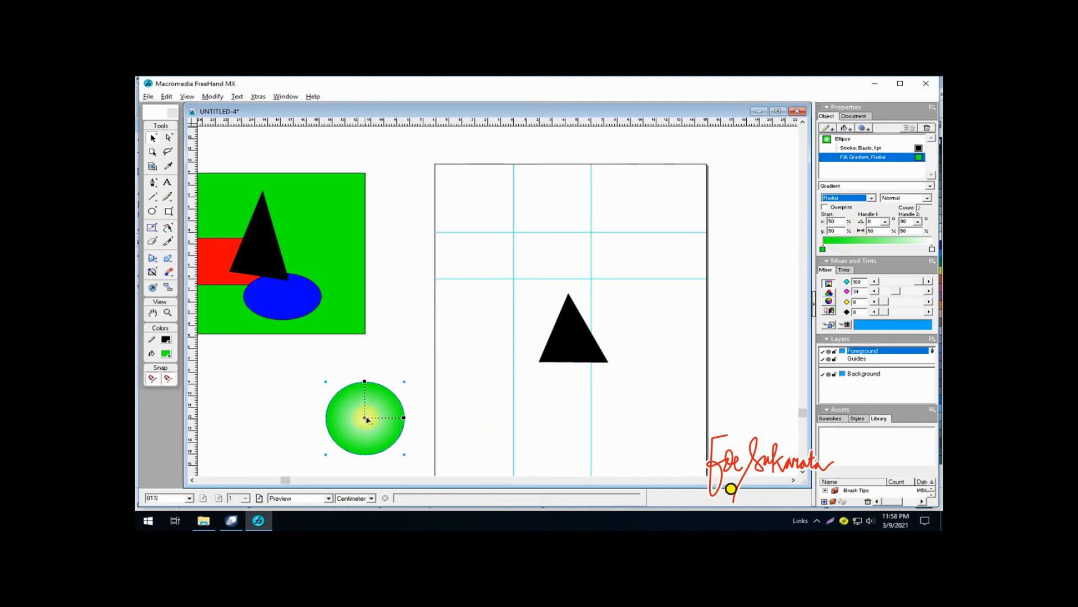
{"action": "left_click_drag", "start_coordinate": [365, 419], "coordinate": [379, 395]}
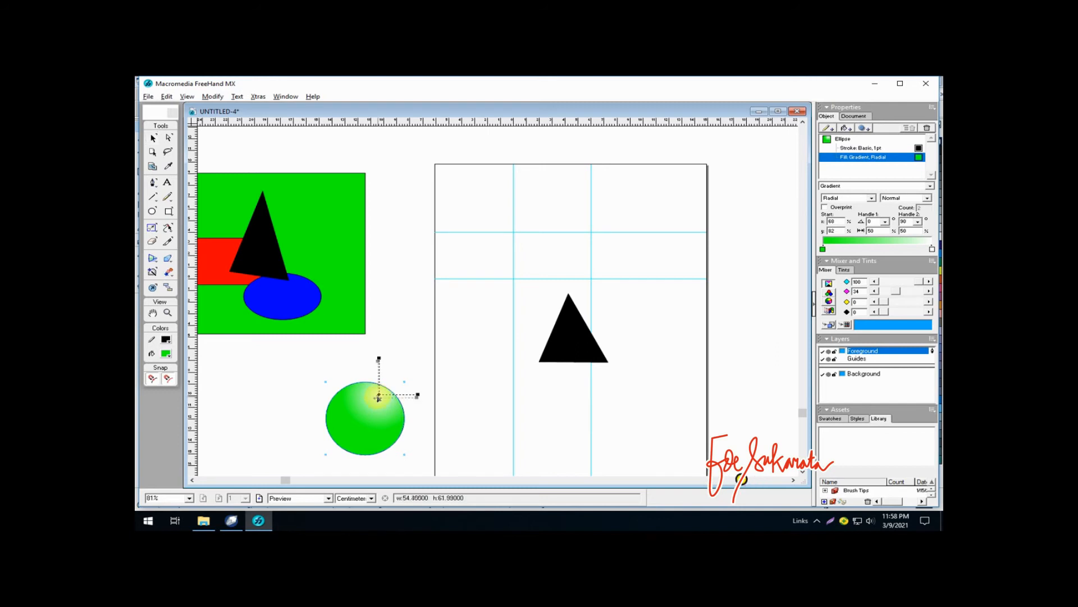
Step: Draw a closed three-point triangle with the Pen tool just above the top of the gradient green ball
{"action": "left_click", "coordinate": [413, 431]}
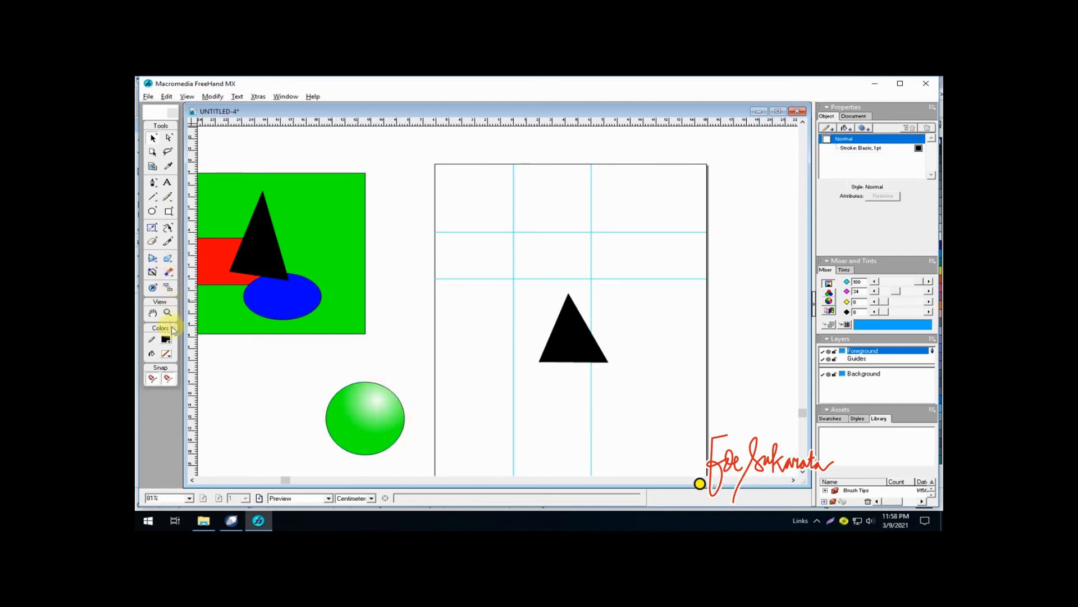
{"action": "left_click", "coordinate": [168, 312]}
{"action": "left_click_drag", "start_coordinate": [310, 370], "coordinate": [422, 447]}
{"action": "left_click", "coordinate": [803, 123]}
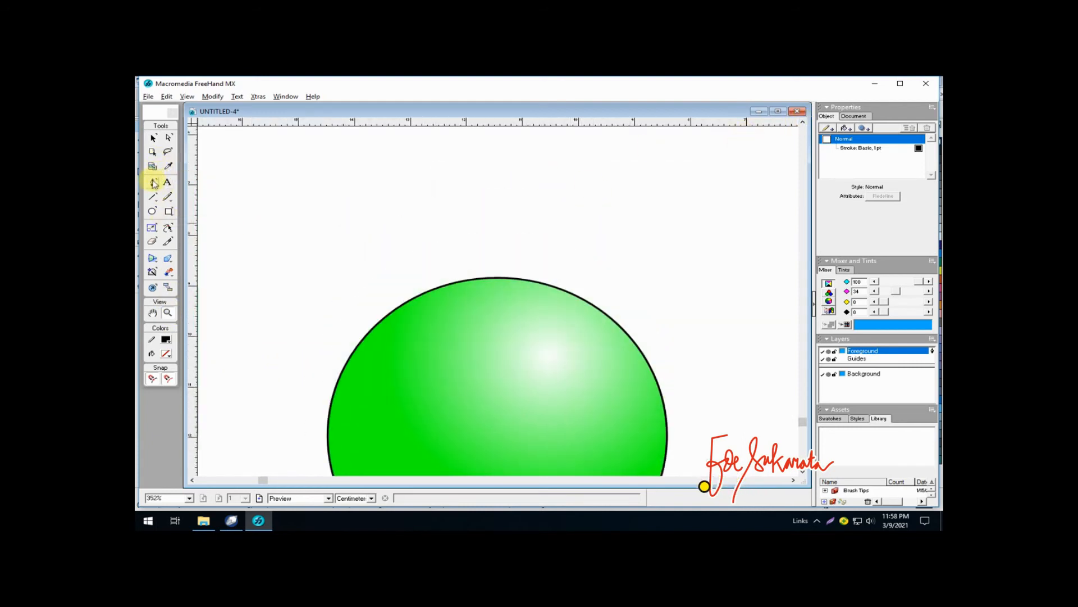
{"action": "left_click_drag", "start_coordinate": [154, 186], "coordinate": [186, 189]}
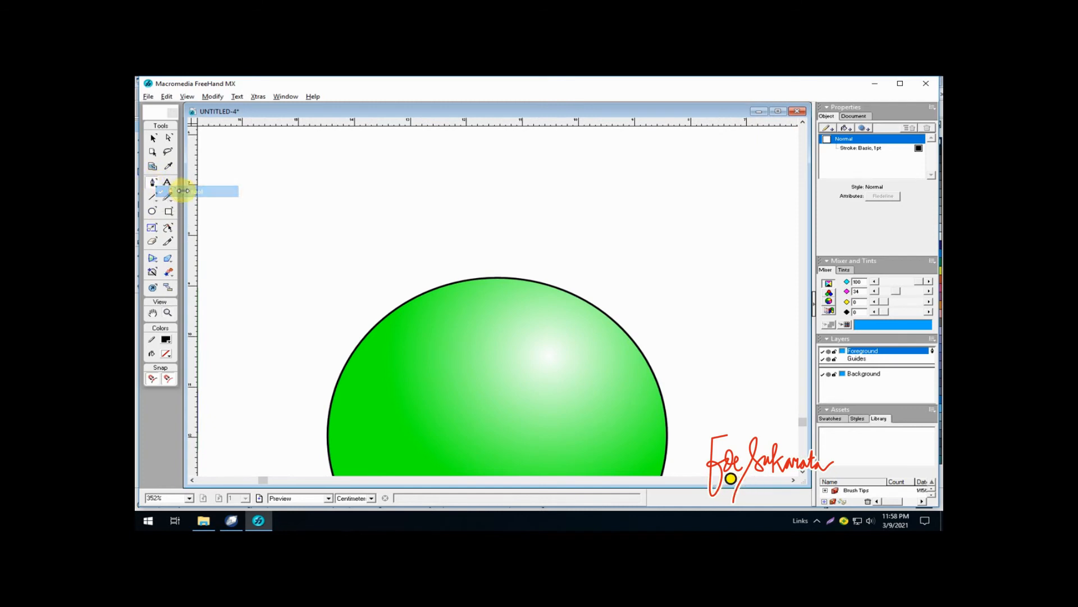
{"action": "left_click", "coordinate": [386, 169]}
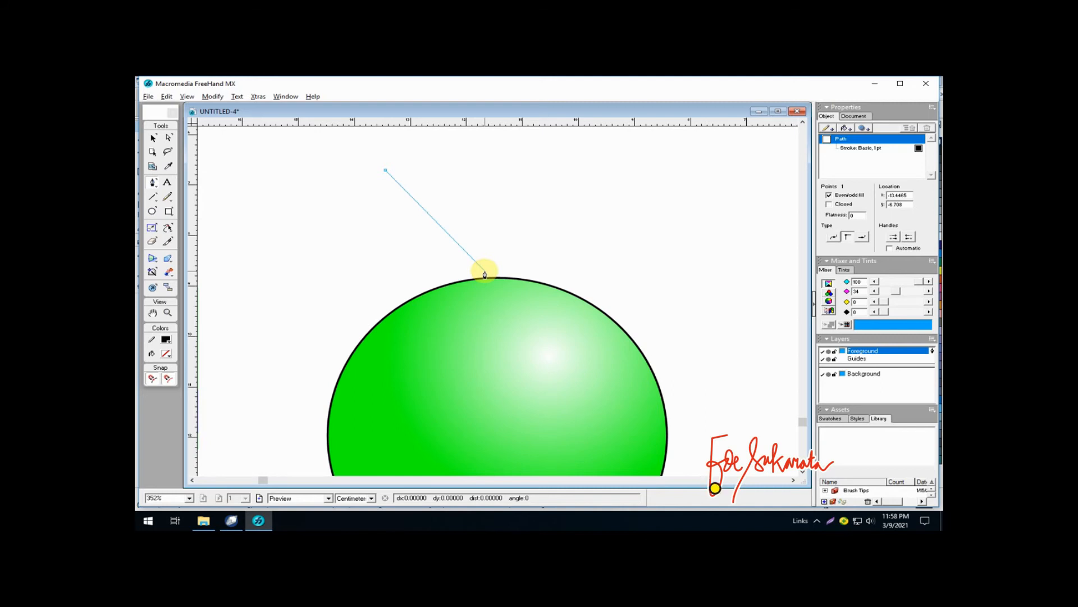
{"action": "left_click", "coordinate": [485, 272]}
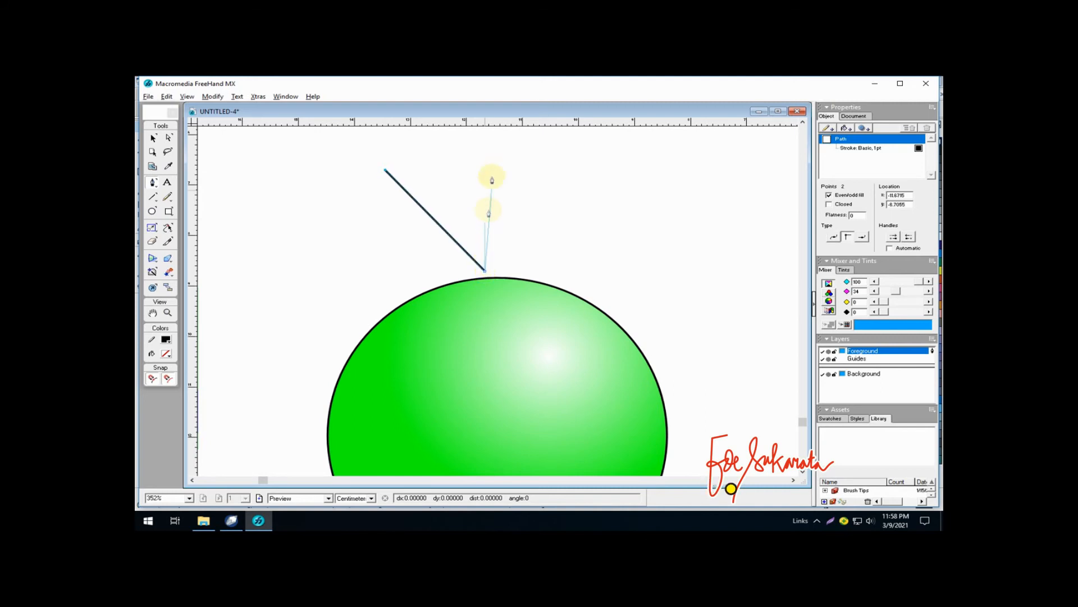
{"action": "left_click", "coordinate": [481, 135]}
{"action": "left_click", "coordinate": [385, 170]}
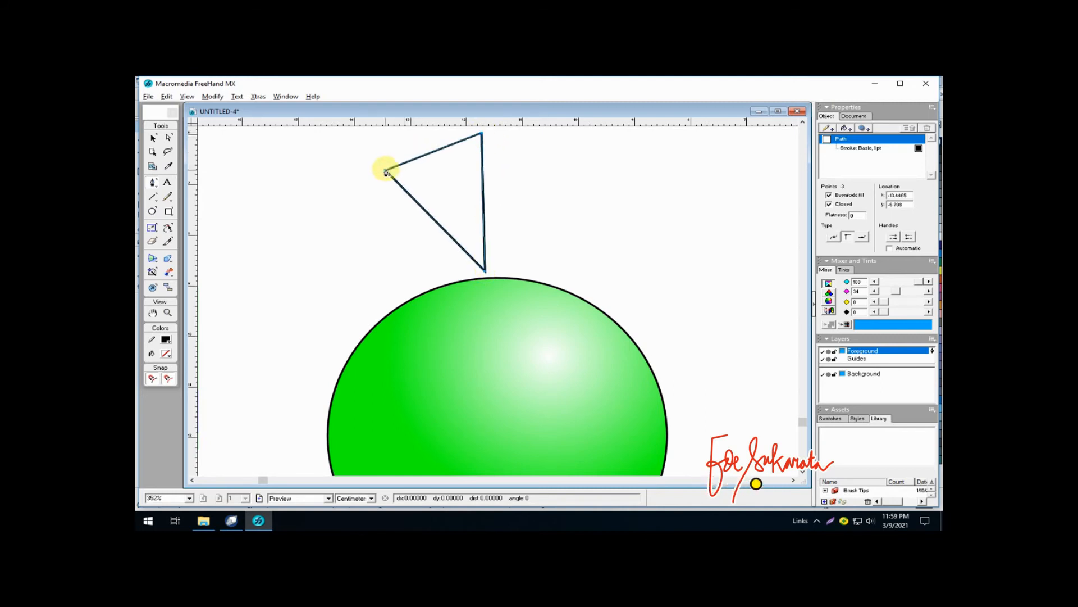
Step: Bend the new triangle's lower-left edge inward into a curve and move the shape left, away from the ball's top
{"action": "left_click", "coordinate": [168, 139]}
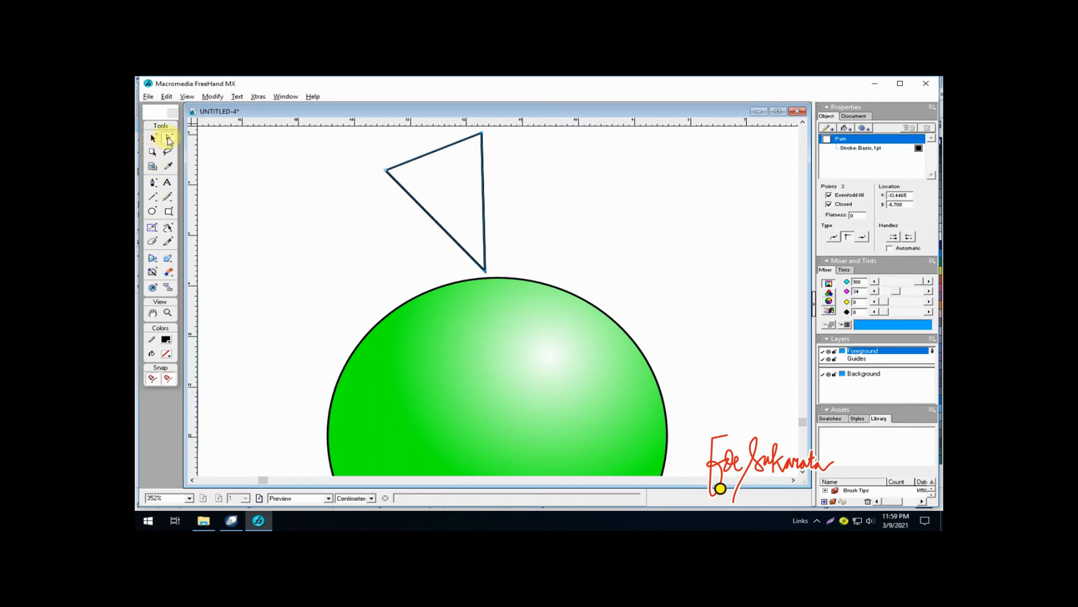
{"action": "left_click_drag", "start_coordinate": [483, 179], "coordinate": [501, 191]}
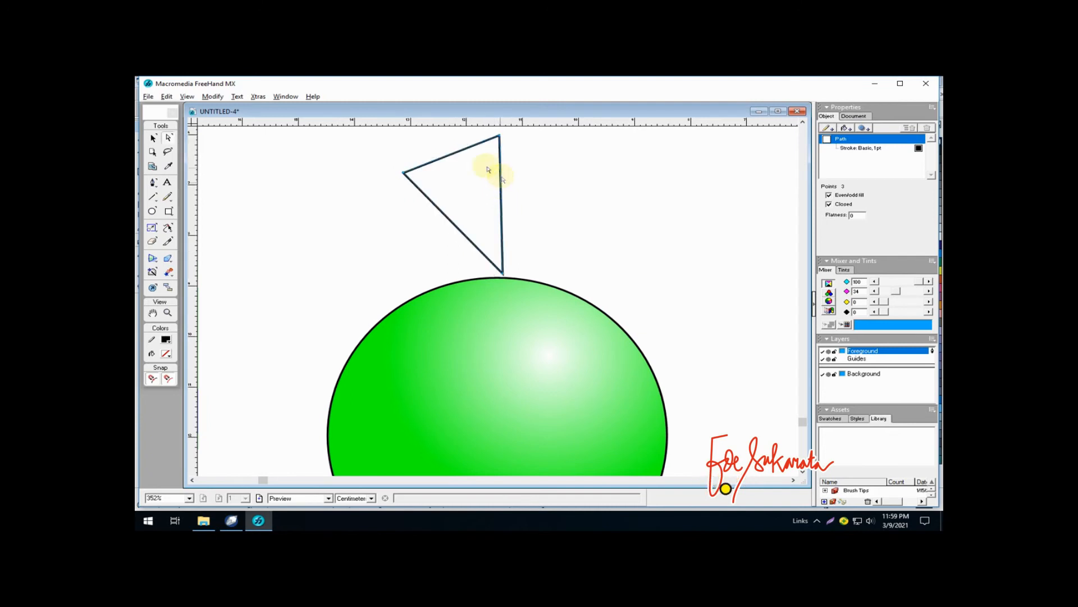
{"action": "left_click", "coordinate": [416, 195]}
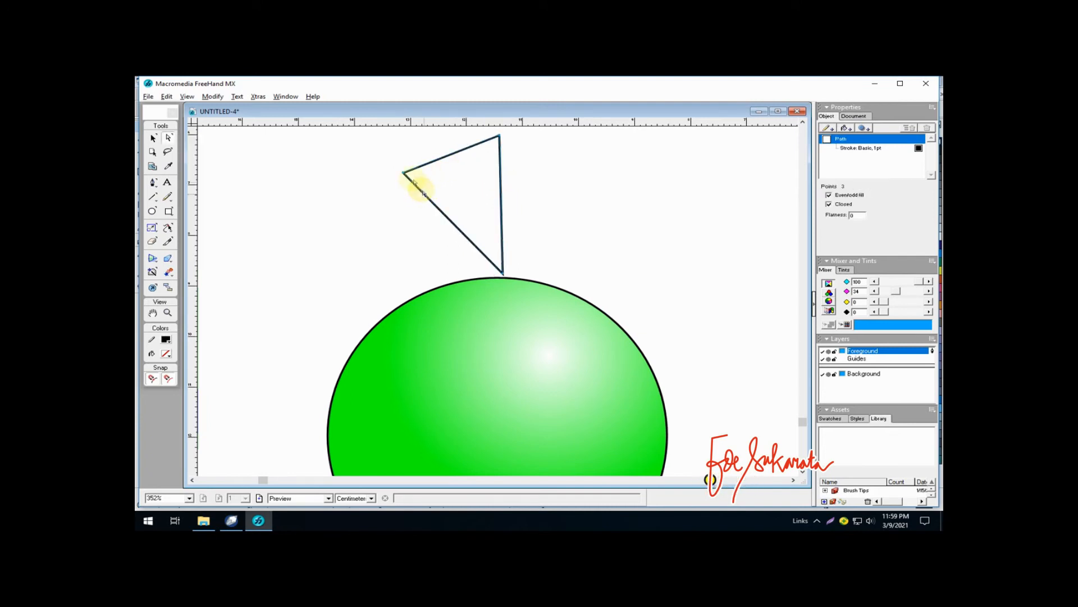
{"action": "left_click", "coordinate": [404, 173]}
{"action": "left_click", "coordinate": [405, 173]}
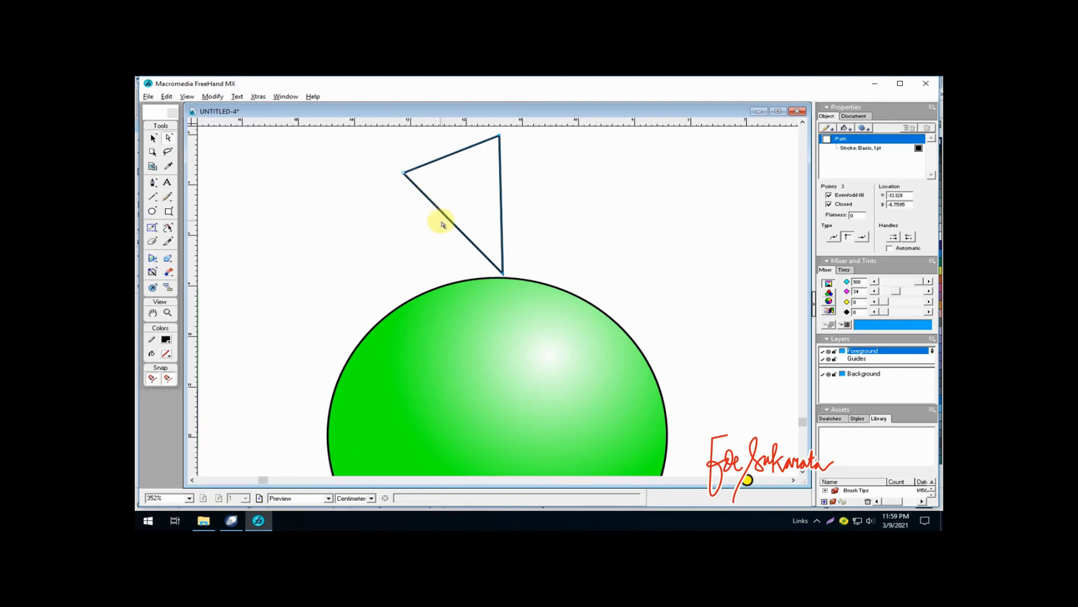
{"action": "left_click_drag", "start_coordinate": [448, 223], "coordinate": [311, 202]}
{"action": "left_click", "coordinate": [502, 191]}
{"action": "left_click", "coordinate": [513, 136]}
{"action": "left_click", "coordinate": [507, 239]}
{"action": "left_click", "coordinate": [332, 202]}
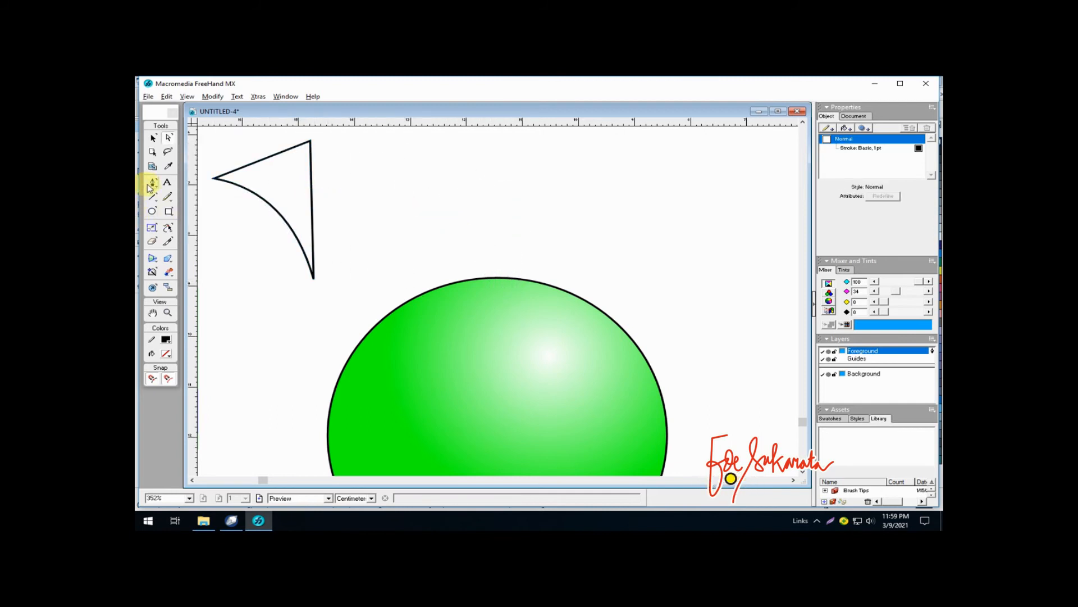
Step: Draw a closed Bezigon triangle with its point overlapping the ball's top, right side about 3.1 cm and upper side about 1.8 cm long
{"action": "left_click", "coordinate": [185, 201]}
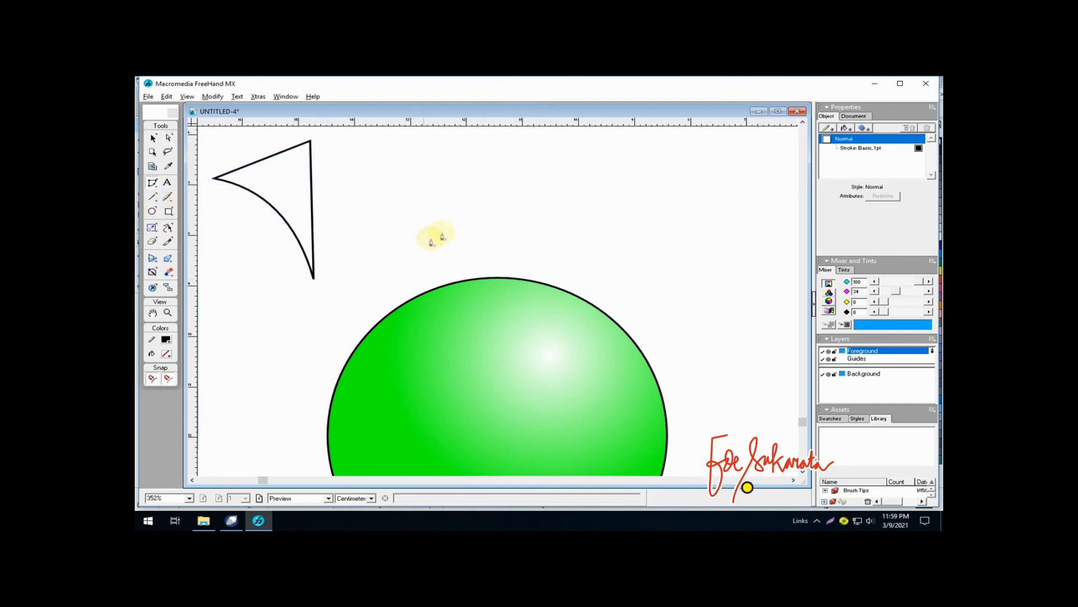
{"action": "left_click", "coordinate": [435, 192]}
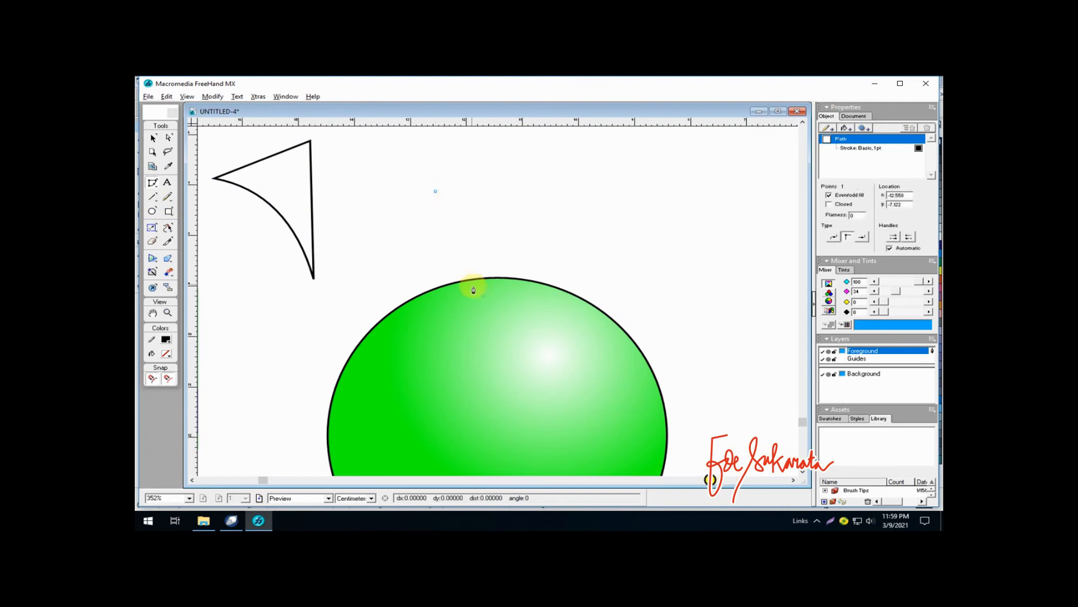
{"action": "left_click", "coordinate": [504, 309]}
{"action": "left_click", "coordinate": [525, 152]}
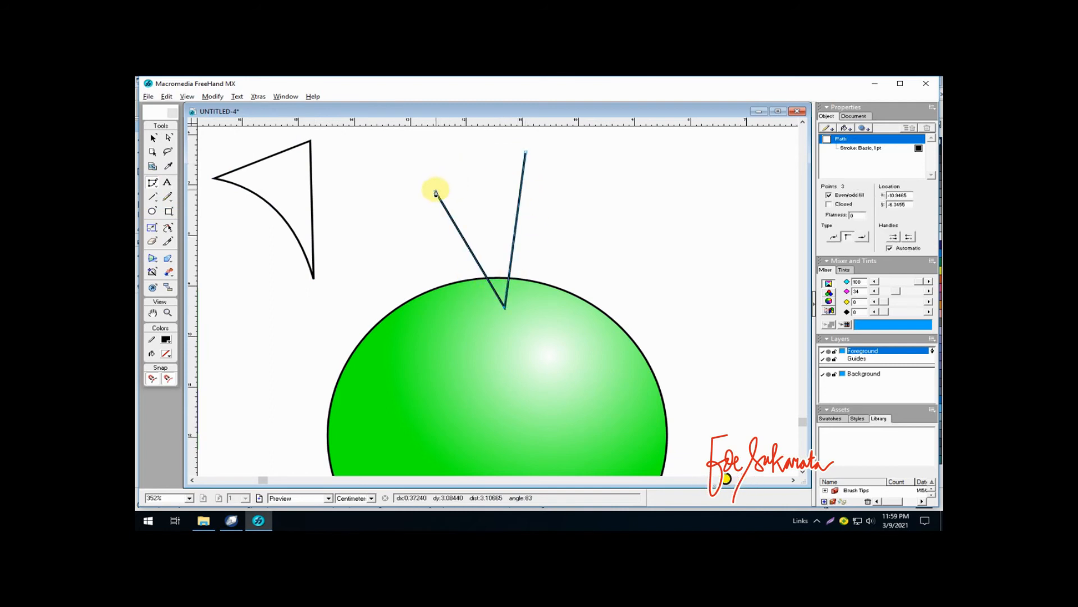
{"action": "left_click", "coordinate": [436, 192]}
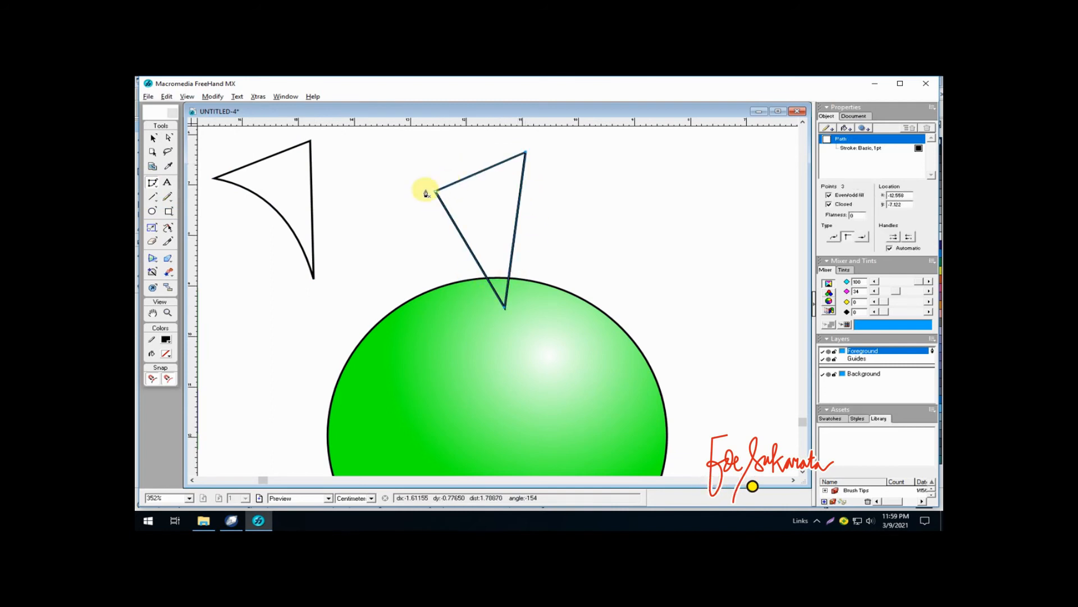
Step: Reshape the triangle on the ball into a leaf, curving its left and upper edges inward and its right edge outward
{"action": "left_click", "coordinate": [169, 138]}
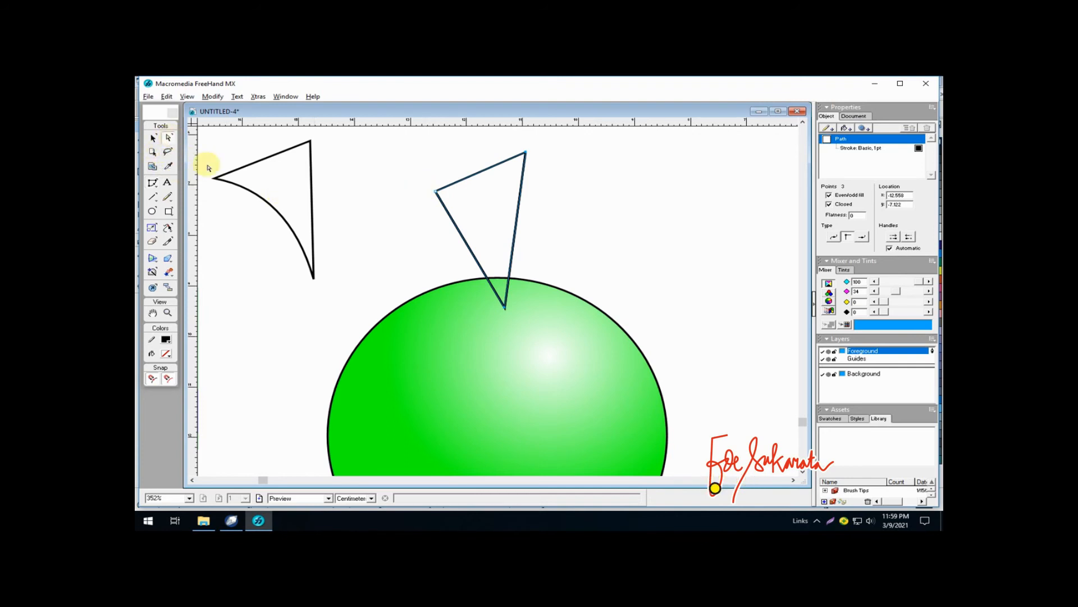
{"action": "left_click_drag", "start_coordinate": [459, 239], "coordinate": [544, 207]}
{"action": "left_click_drag", "start_coordinate": [489, 171], "coordinate": [562, 219]}
{"action": "left_click", "coordinate": [567, 230]}
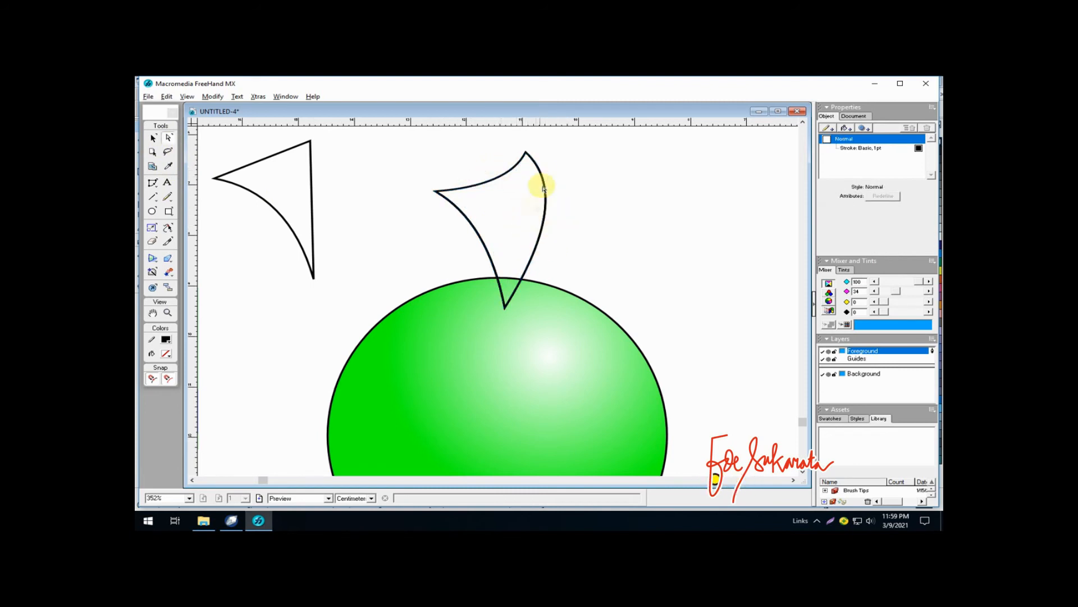
Step: Fill the leaf shape on top of the ball with dark green and deselect it
{"action": "left_click", "coordinate": [152, 138]}
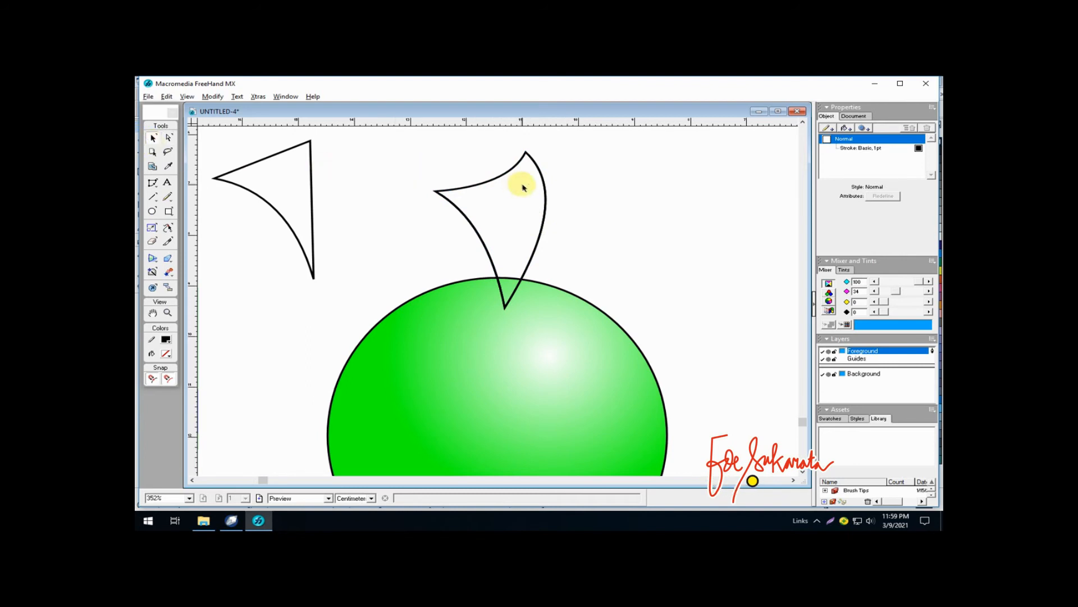
{"action": "left_click", "coordinate": [545, 195]}
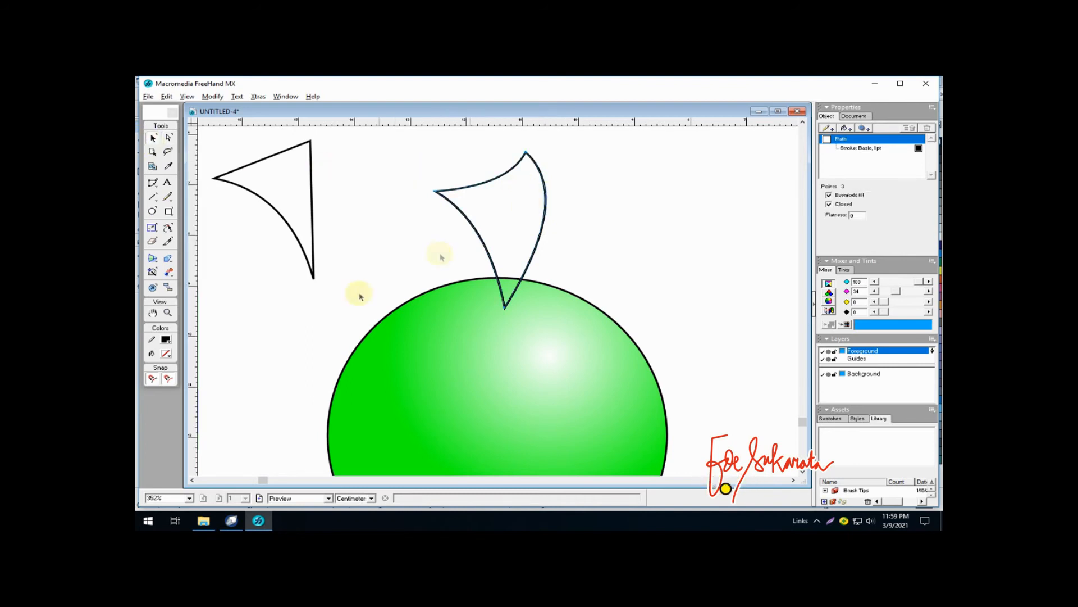
{"action": "left_click", "coordinate": [166, 354]}
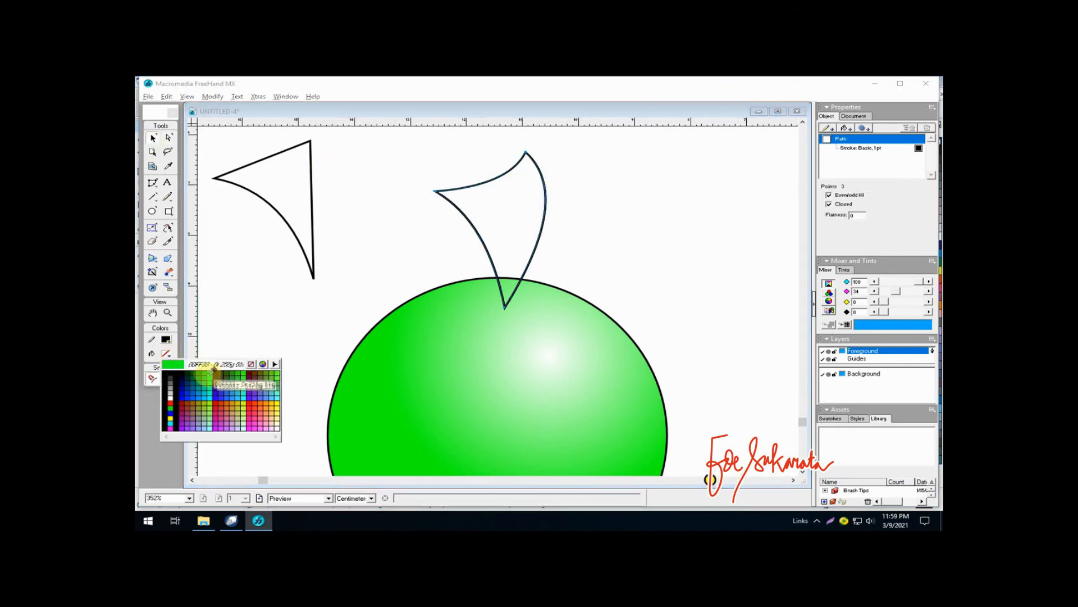
{"action": "left_click", "coordinate": [201, 370]}
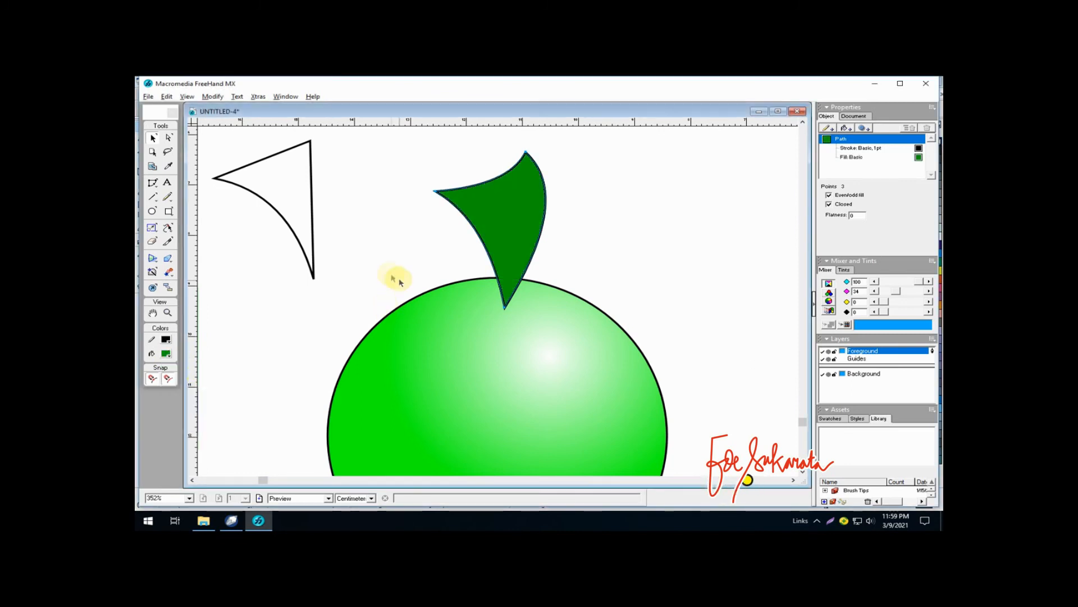
{"action": "left_click", "coordinate": [292, 283]}
Step: Delete the unfilled curved triangle to the left of the green leaf
{"action": "left_click", "coordinate": [174, 312]}
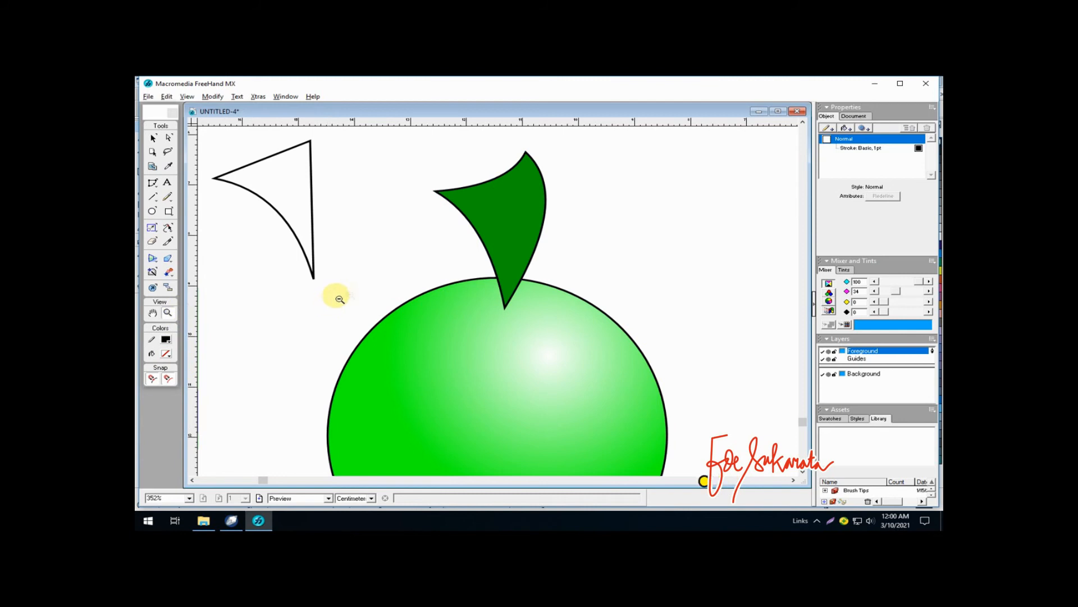
{"action": "left_click", "coordinate": [356, 289], "text": "alt"}
{"action": "left_click", "coordinate": [581, 378], "text": "alt"}
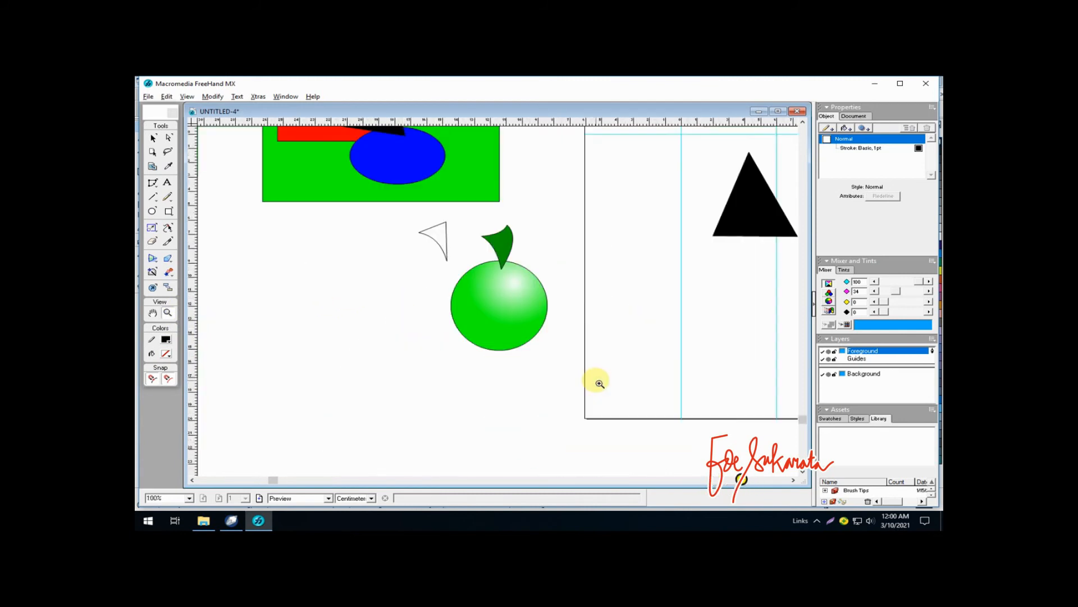
{"action": "left_click", "coordinate": [153, 138]}
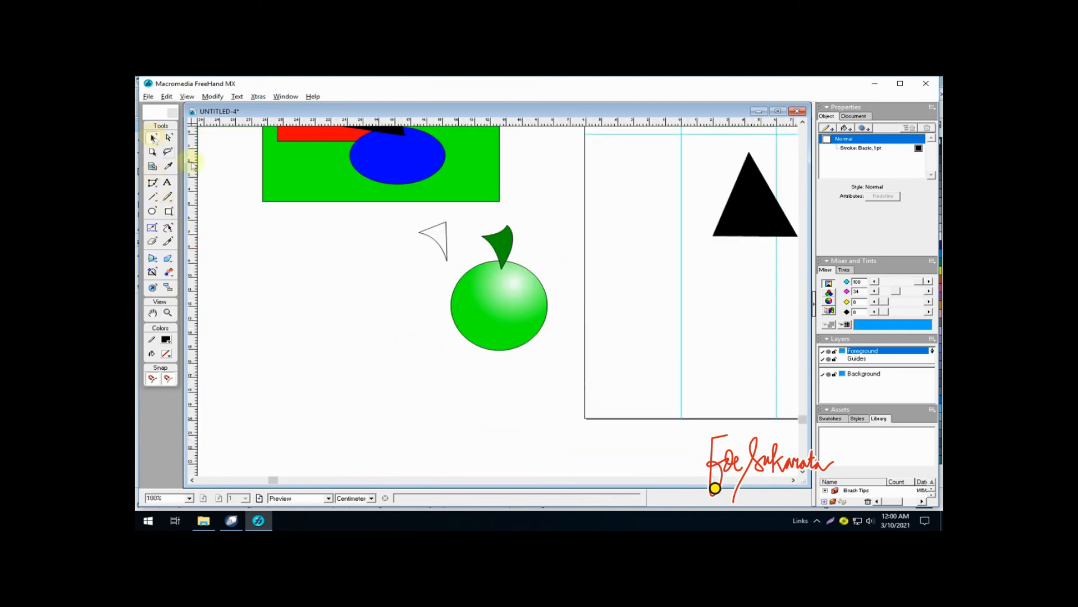
{"action": "left_click", "coordinate": [433, 225]}
{"action": "key", "text": "Delete"}
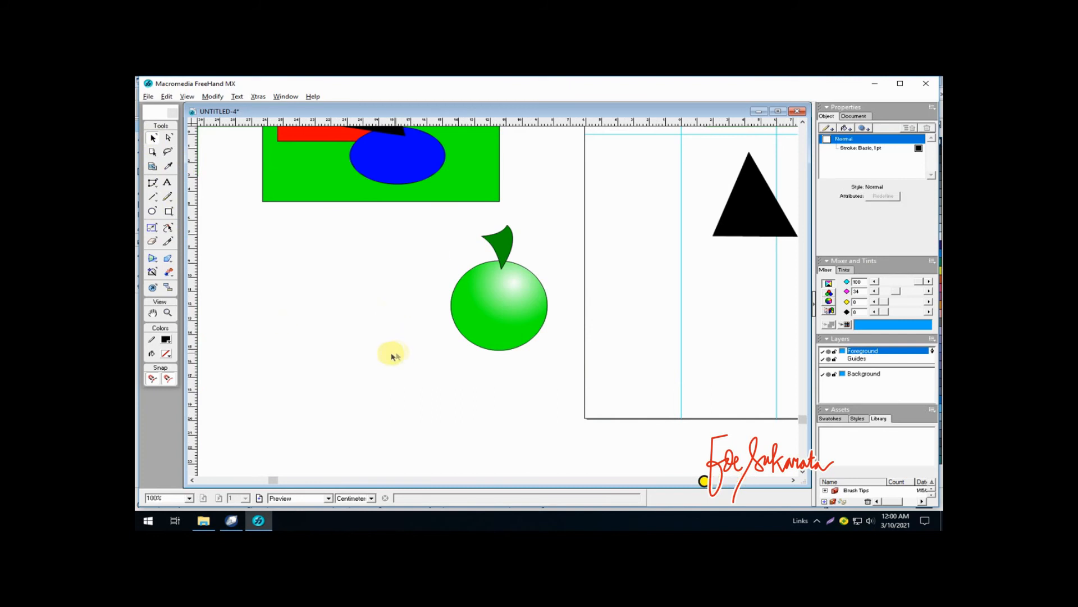
{"action": "left_click", "coordinate": [168, 313]}
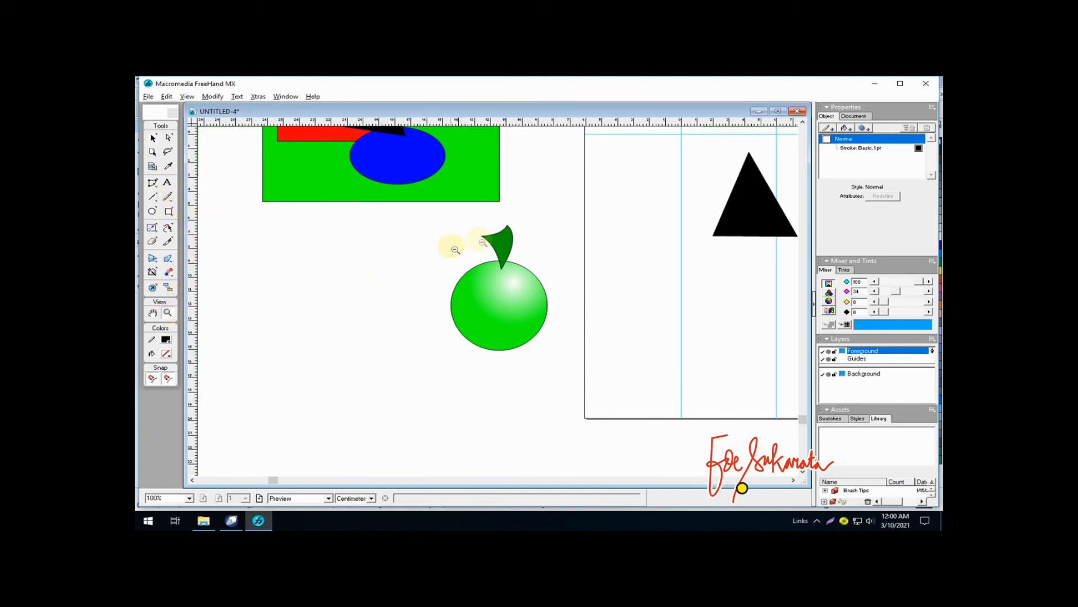
{"action": "left_click", "coordinate": [506, 233], "text": "alt"}
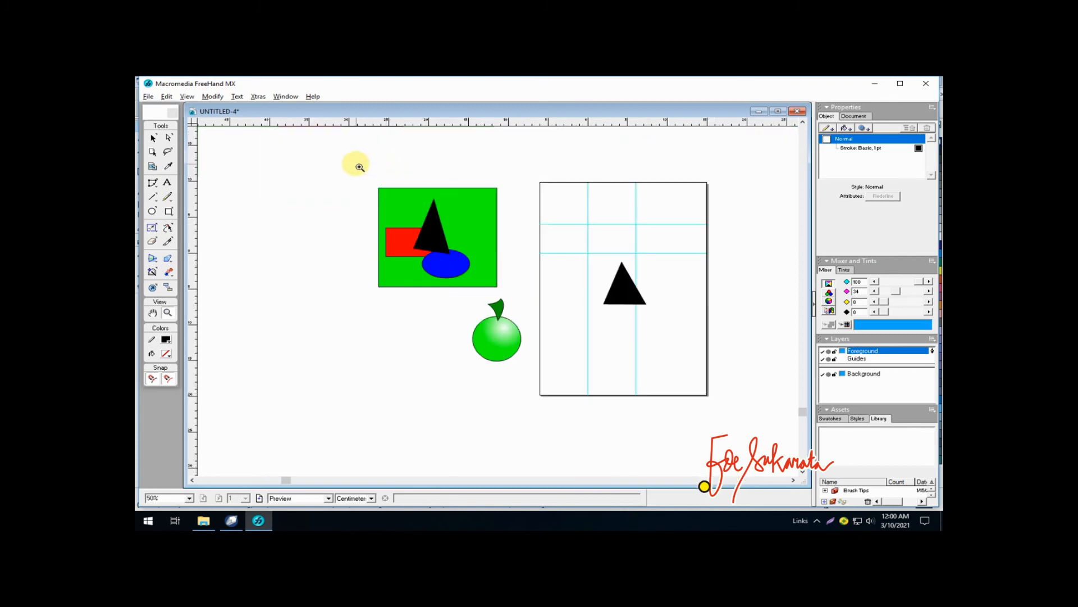
{"action": "left_click_drag", "start_coordinate": [356, 164], "coordinate": [690, 377]}
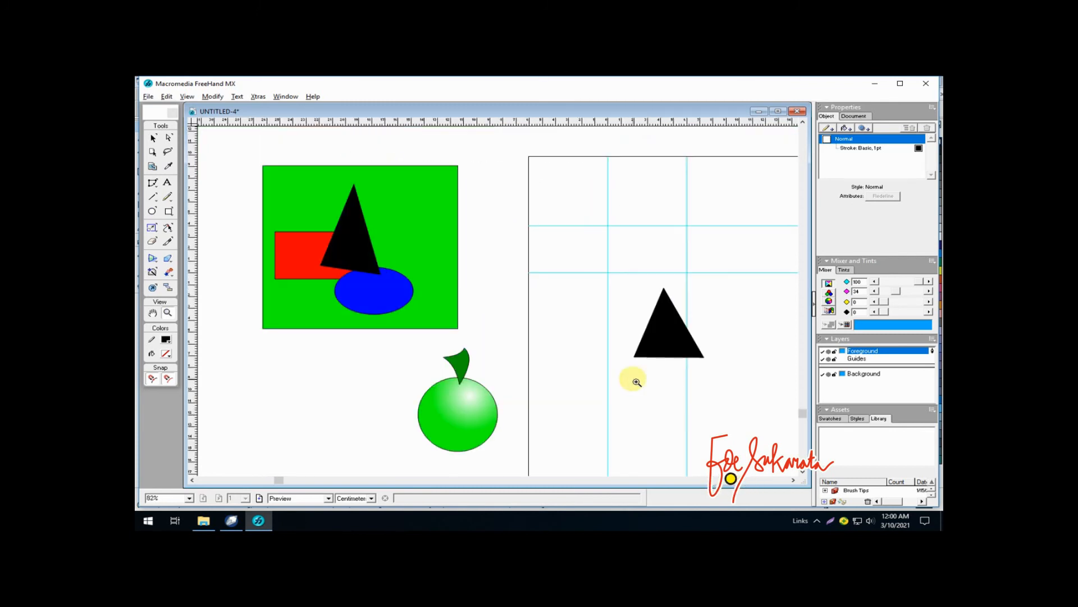